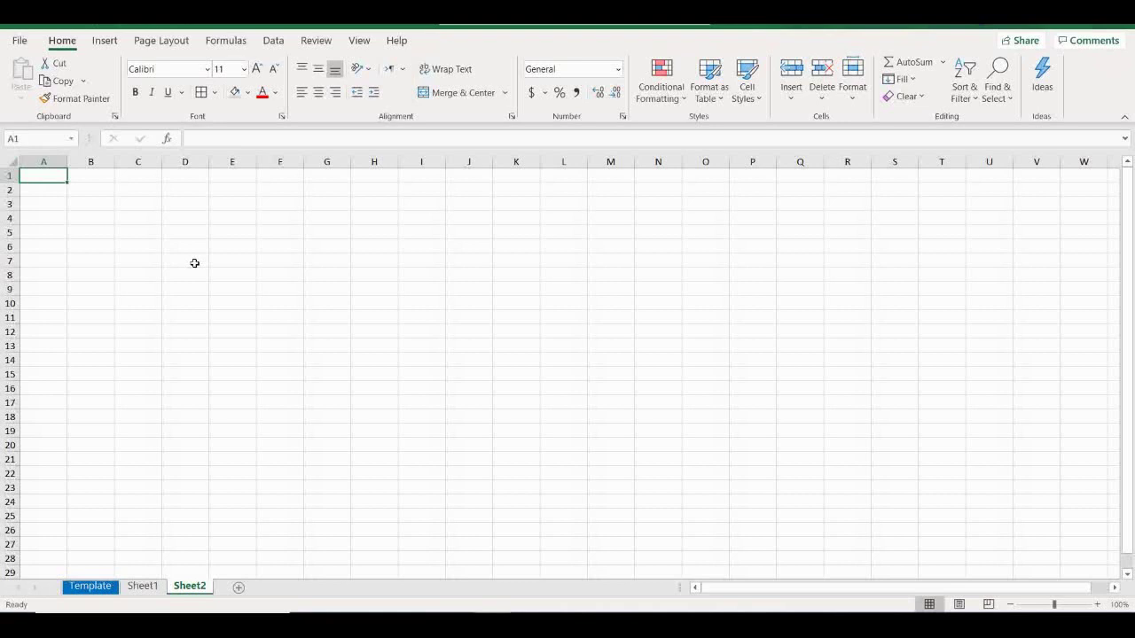
# Enter the heading labels "Project" in cell A1 and "Main Contractor:" in cell A2.
pyautogui.write('Project')
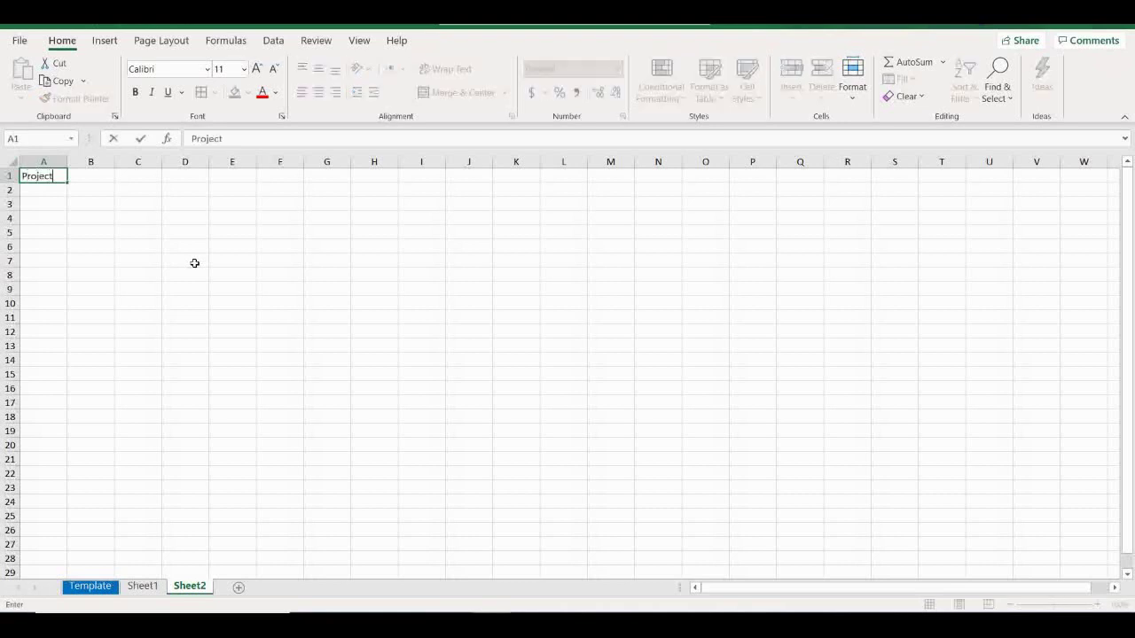
pyautogui.press('Return')
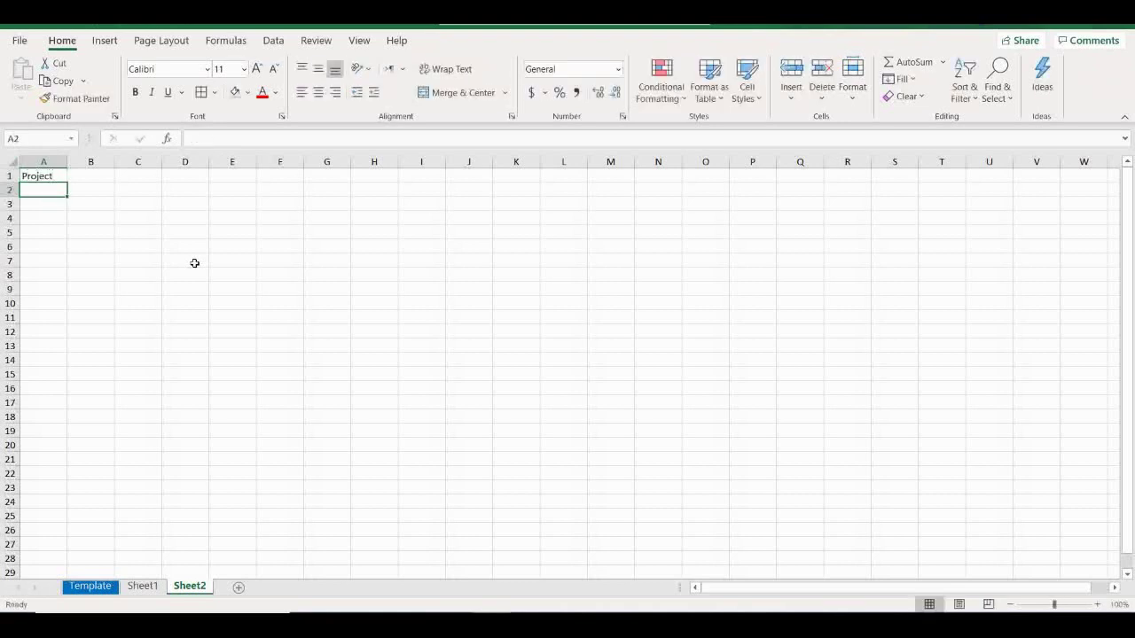
pyautogui.write('Main Contractor')
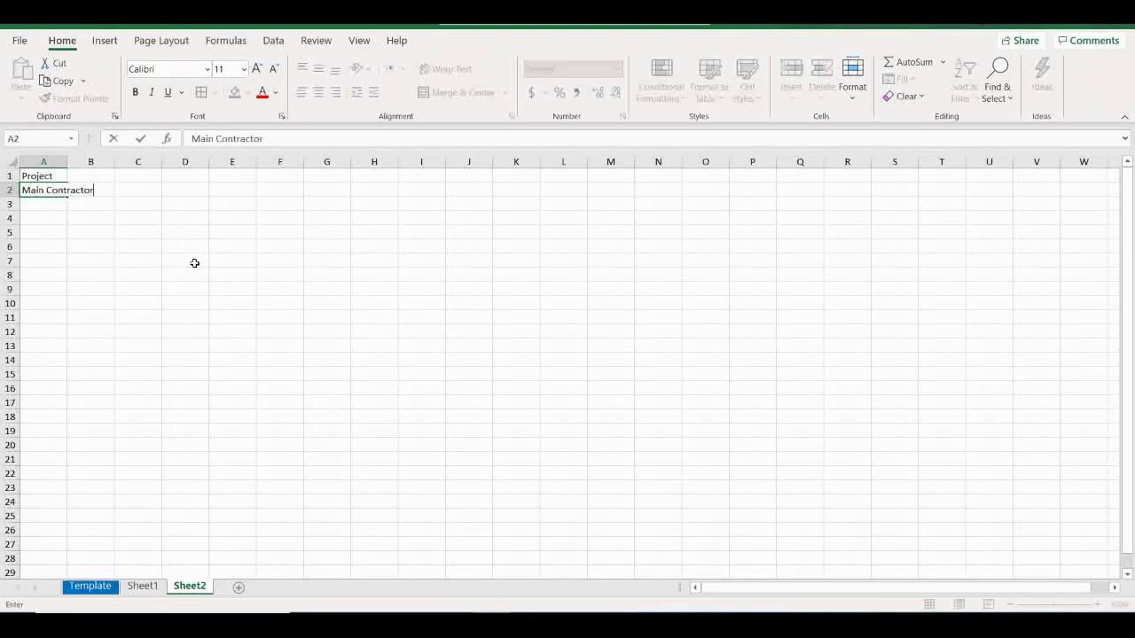
pyautogui.write(':')
pyautogui.press('Return')
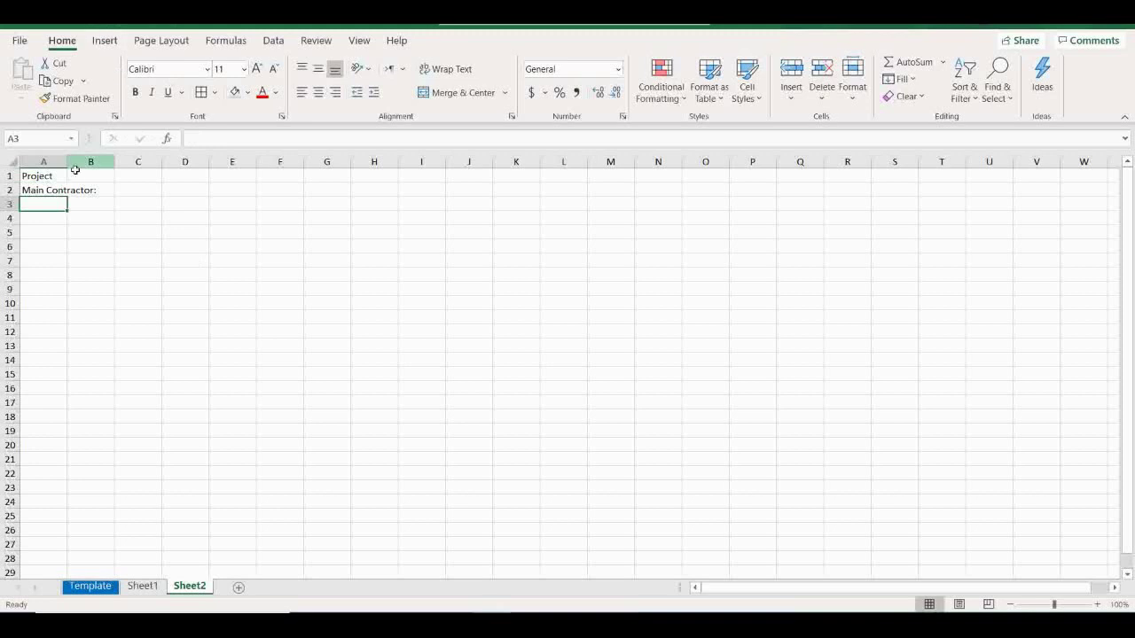
# Enter the heading labels "Client:" in cell A3 and "Consultant:" in cell A4.
pyautogui.click(80, 177)
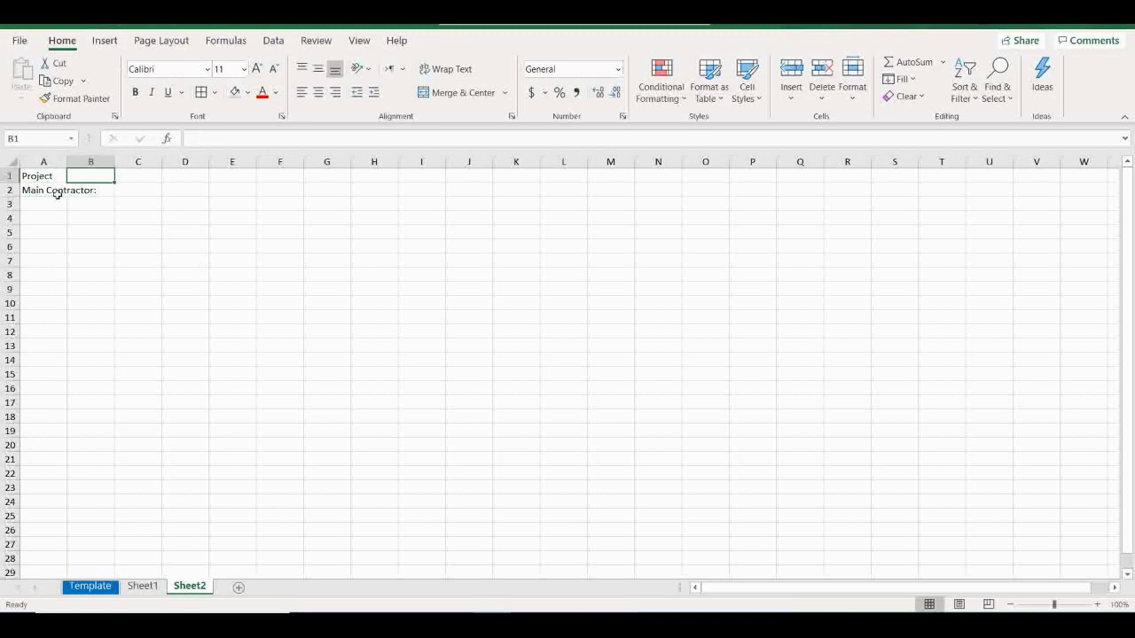
pyautogui.click(42, 190)
pyautogui.click(134, 187)
pyautogui.click(49, 206)
pyautogui.write('Client:')
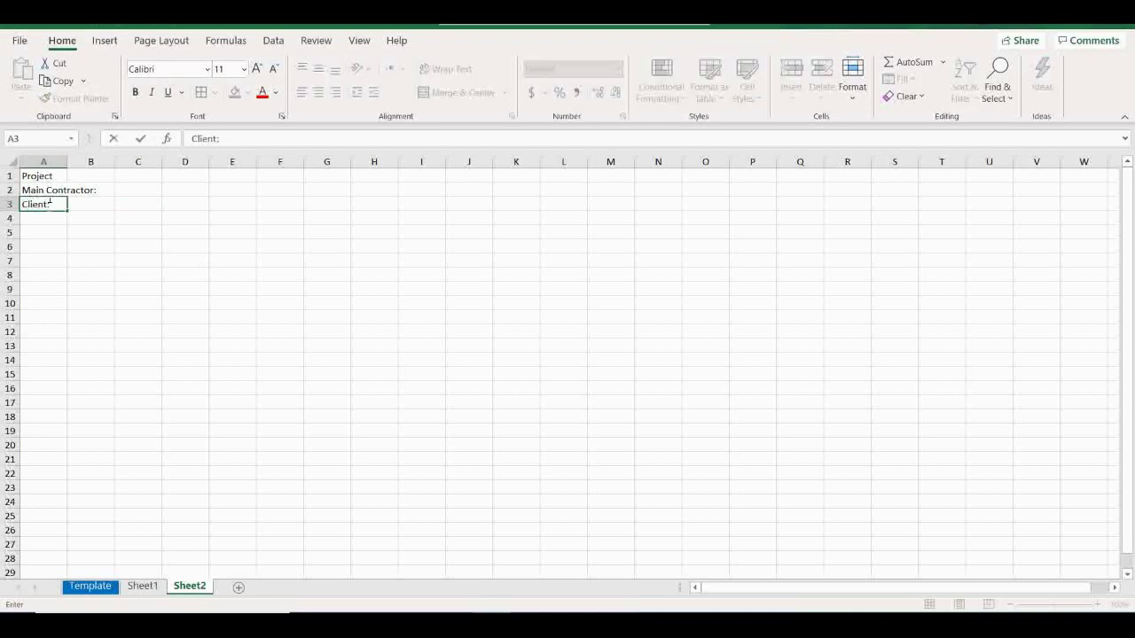
pyautogui.press('Return')
pyautogui.write('Con')
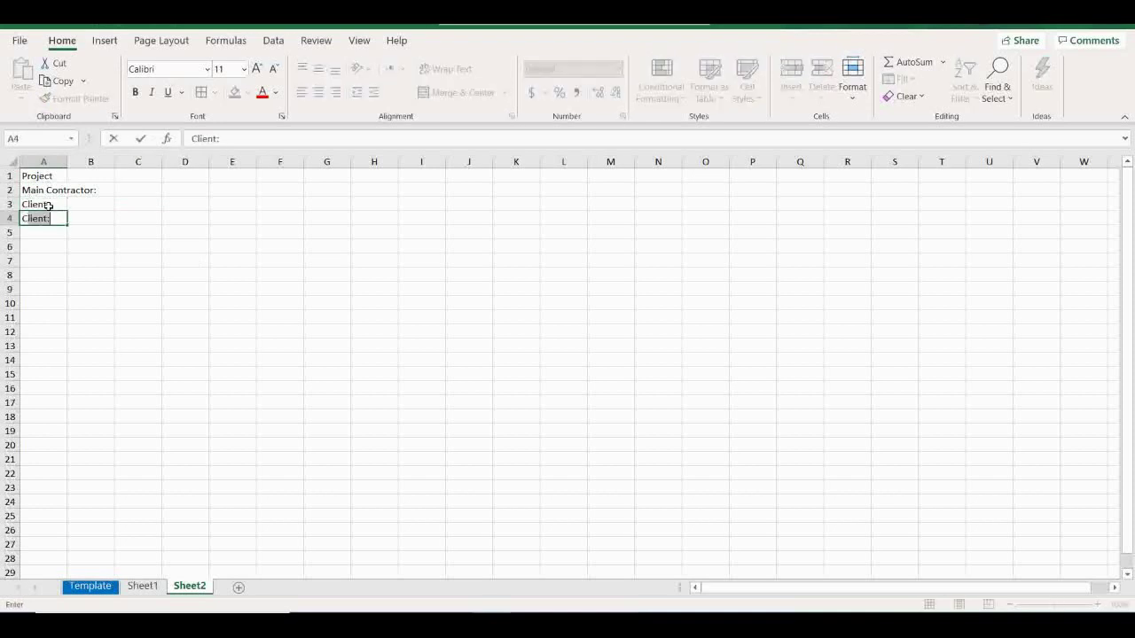
pyautogui.write('sulta')
pyautogui.press('Return')
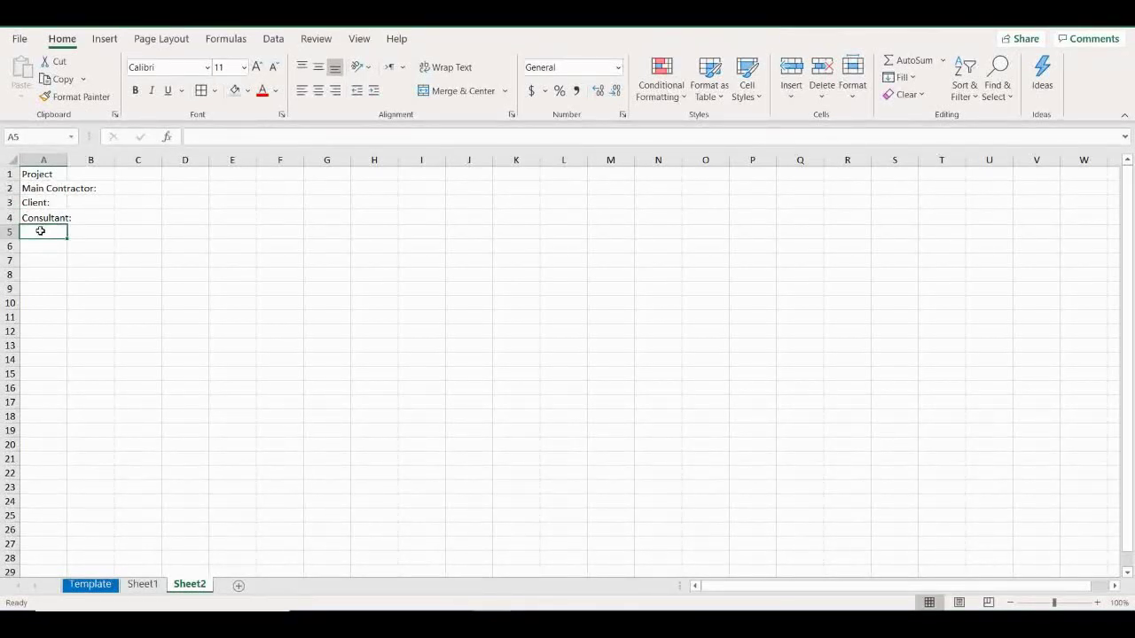
# Apply all borders to the range A5:N6 for the table header.
pyautogui.moveTo(39, 234); pyautogui.dragTo(631, 241)
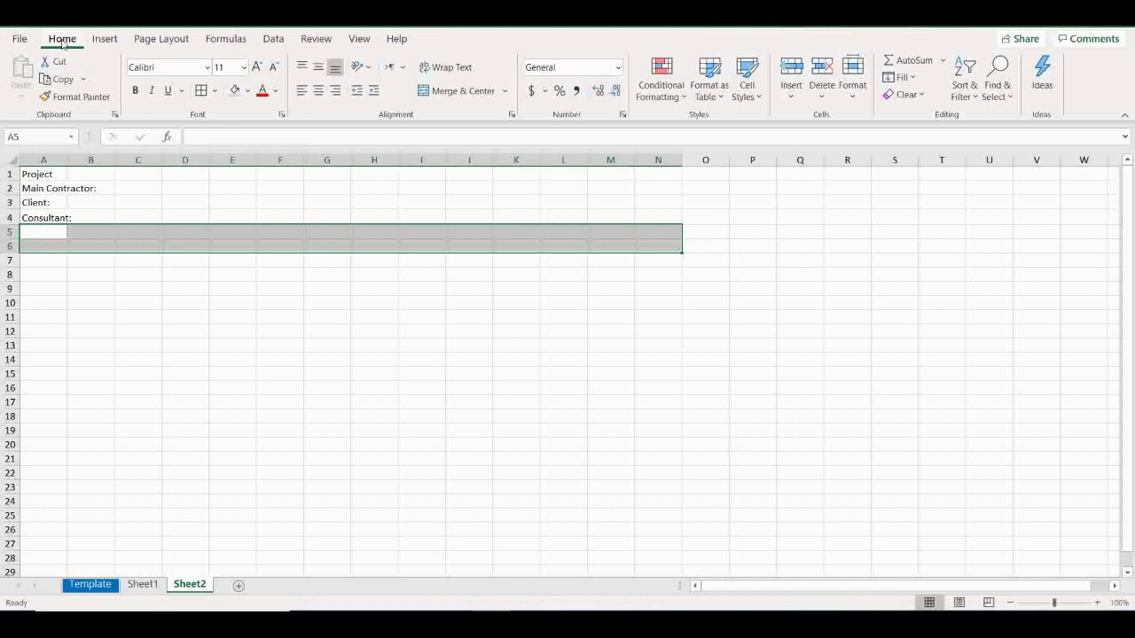
pyautogui.click(215, 90)
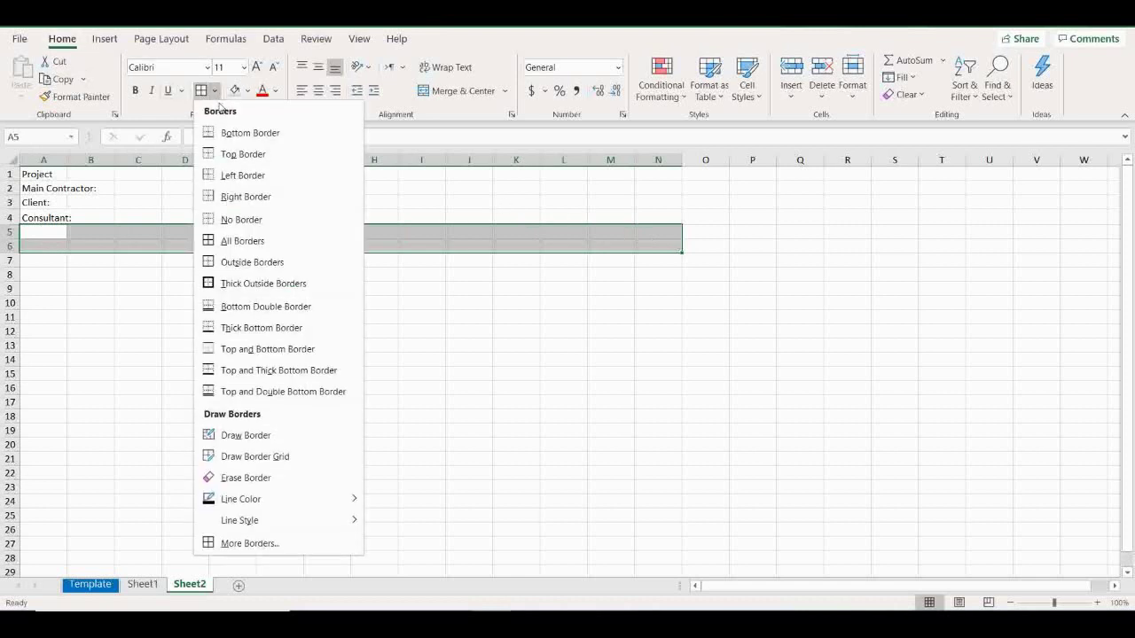
pyautogui.click(243, 241)
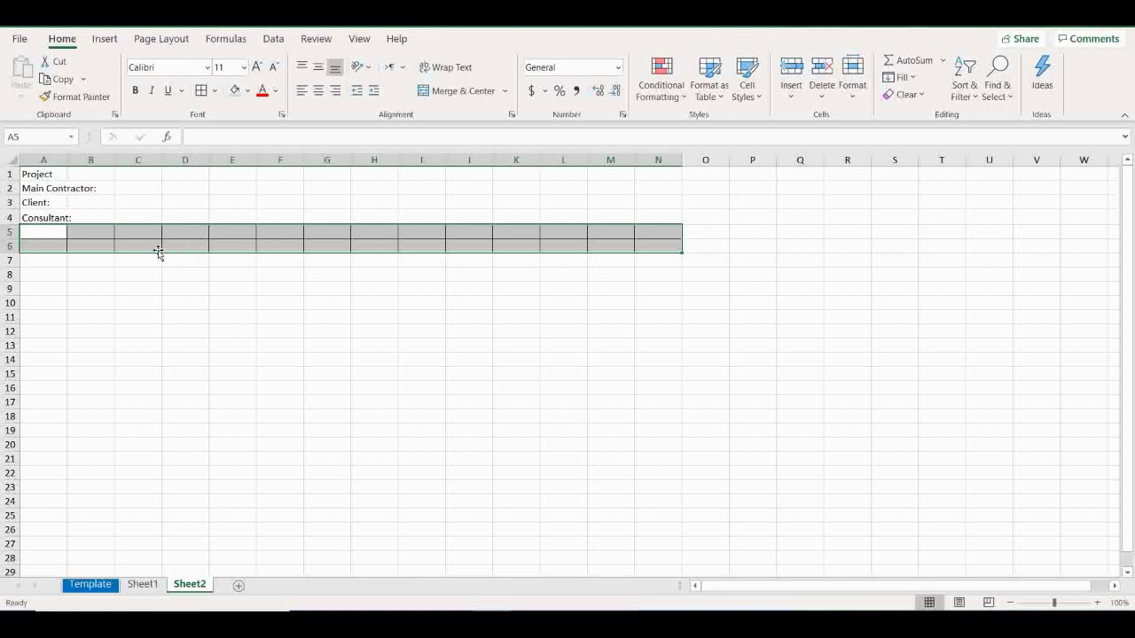
# Merge and center cells A5:A6 and enter the column heading "SR.NO".
pyautogui.click(50, 233)
pyautogui.moveTo(48, 235); pyautogui.dragTo(50, 245)
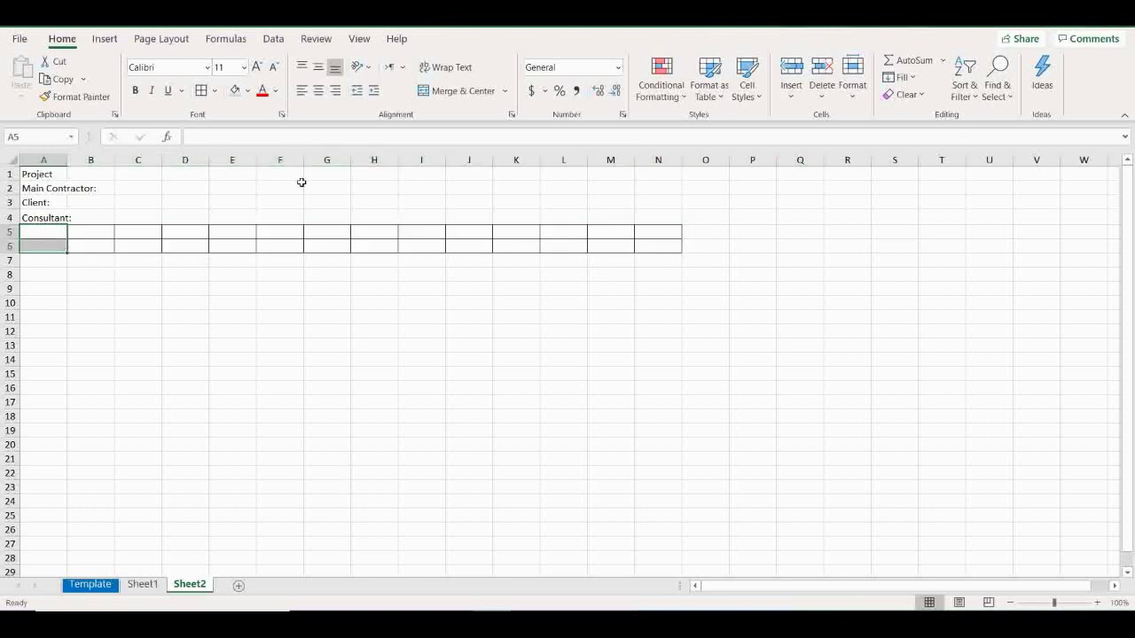
pyautogui.click(451, 98)
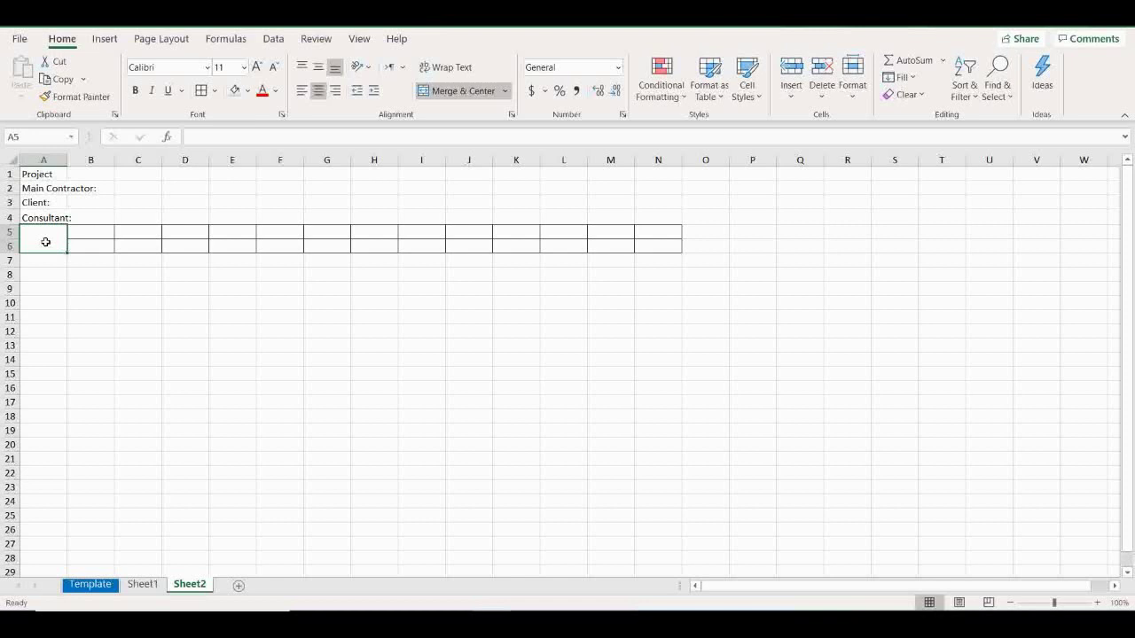
pyautogui.write('SR.NO')
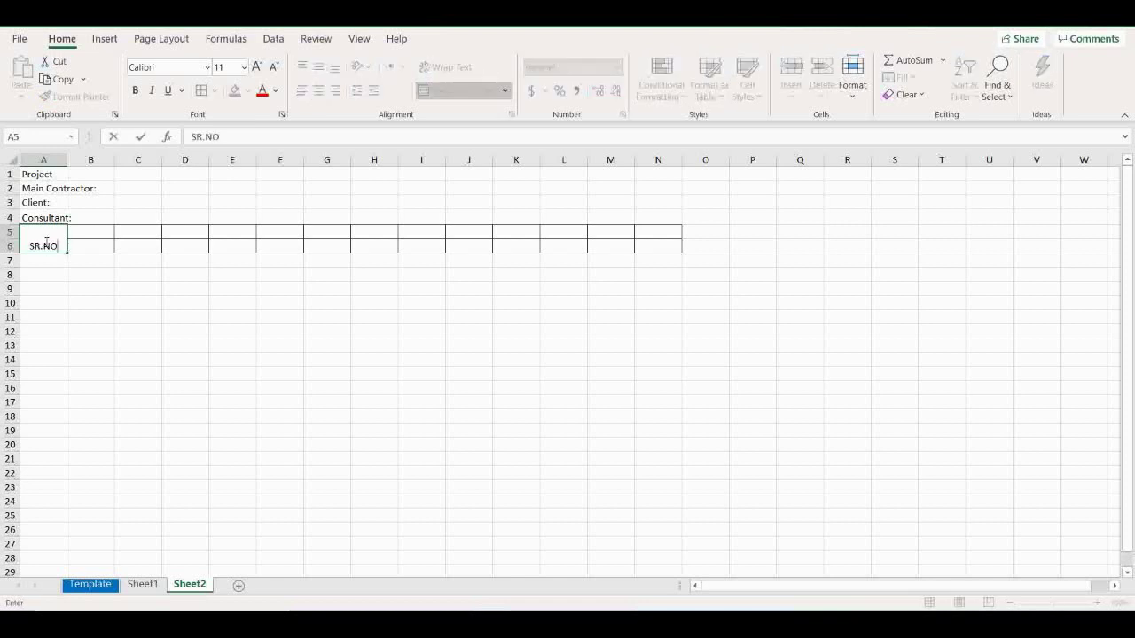
pyautogui.press('Tab')
# Merge and center cells B5:B6 and enter the column heading "BOQ NO".
pyautogui.moveTo(101, 230); pyautogui.dragTo(97, 245)
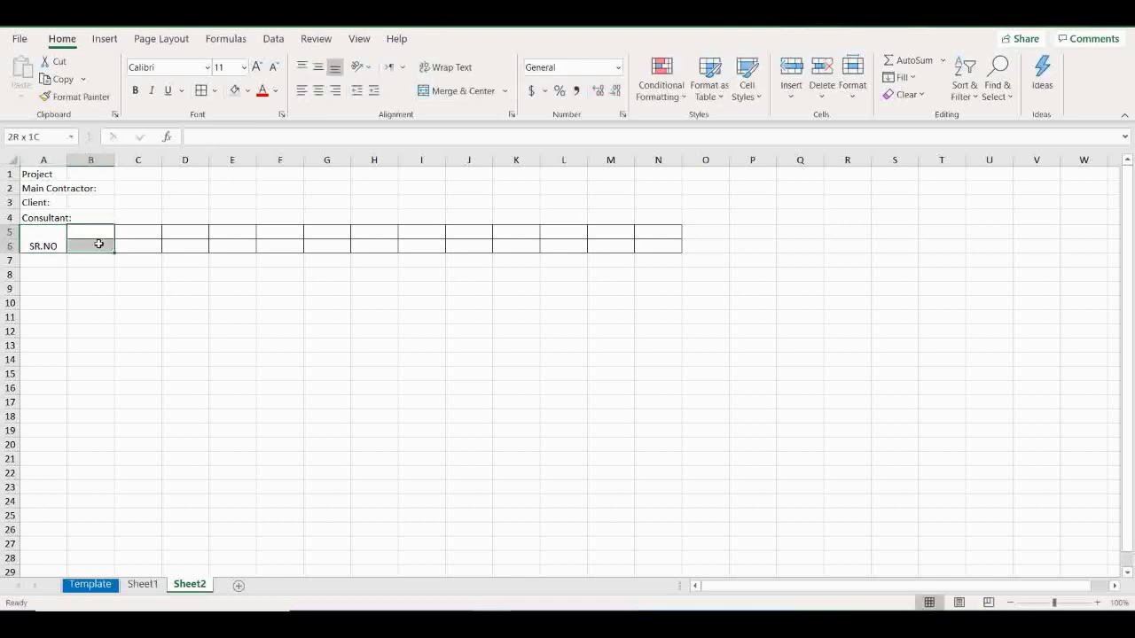
pyautogui.click(457, 90)
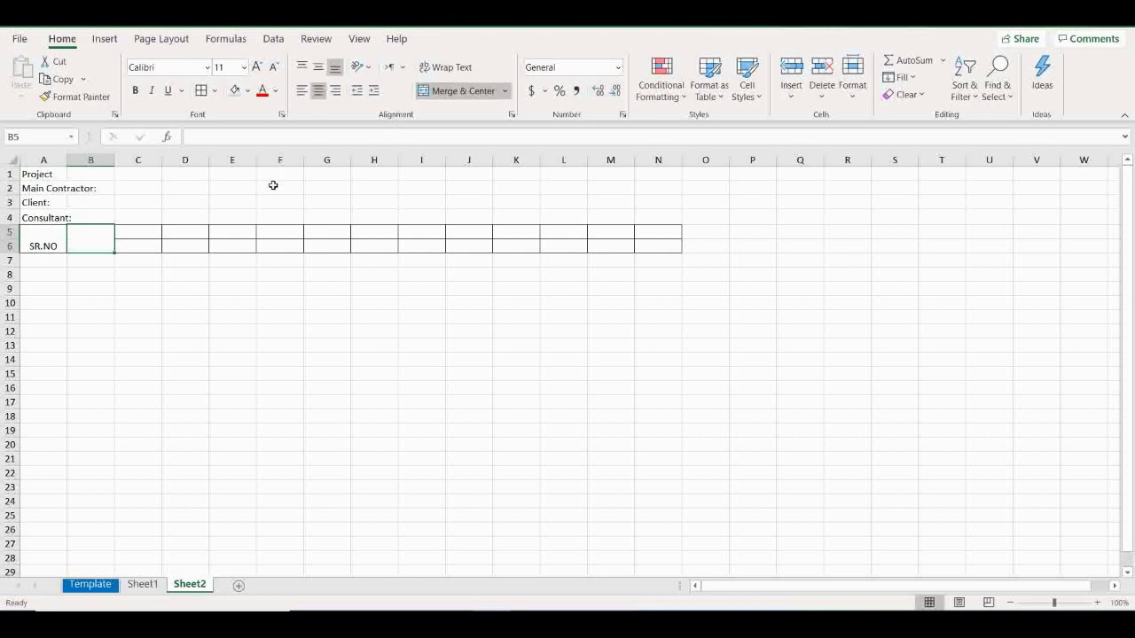
pyautogui.write('BOQ NO')
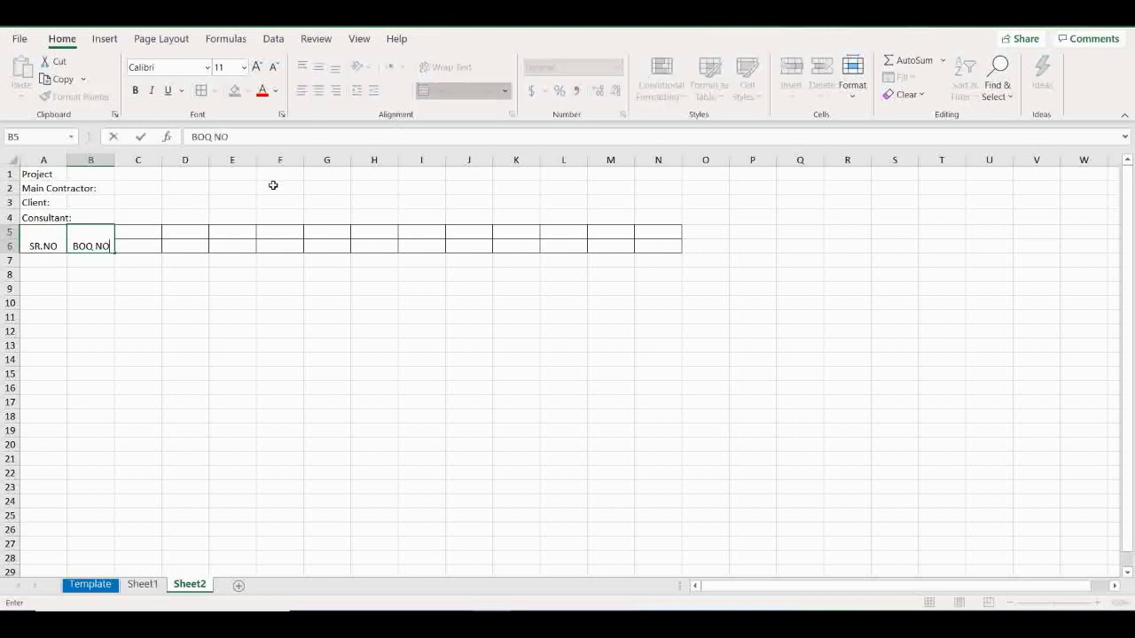
pyautogui.press('Tab')
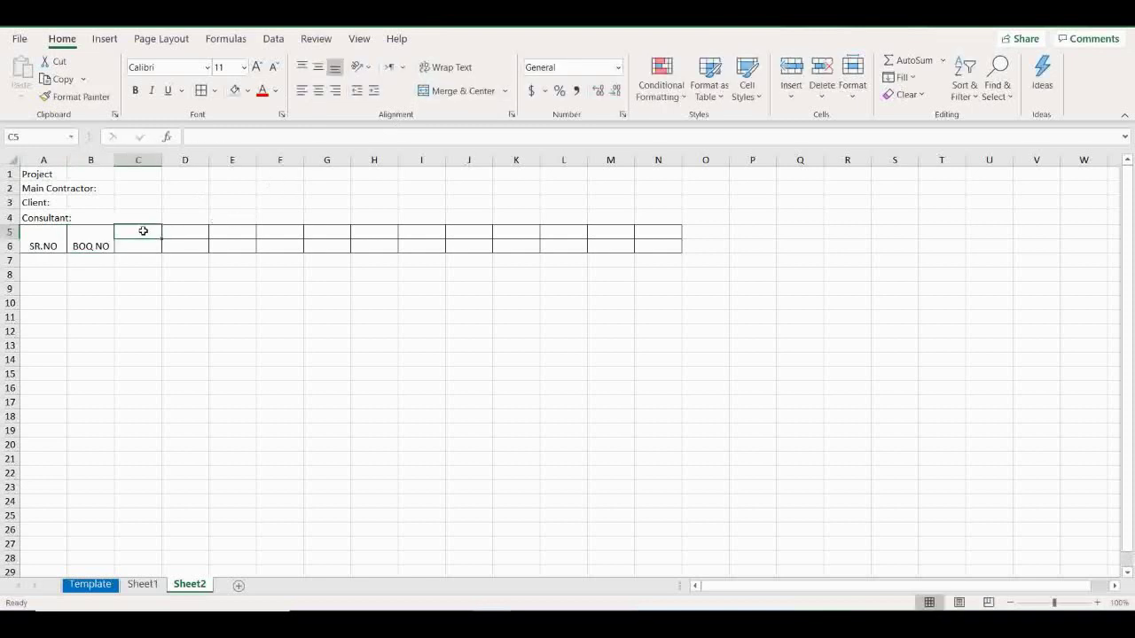
# Merge and center cells C5:C6 and enter the column heading "DESCRIUPTION OF THE WORKS".
pyautogui.moveTo(143, 237); pyautogui.dragTo(144, 246)
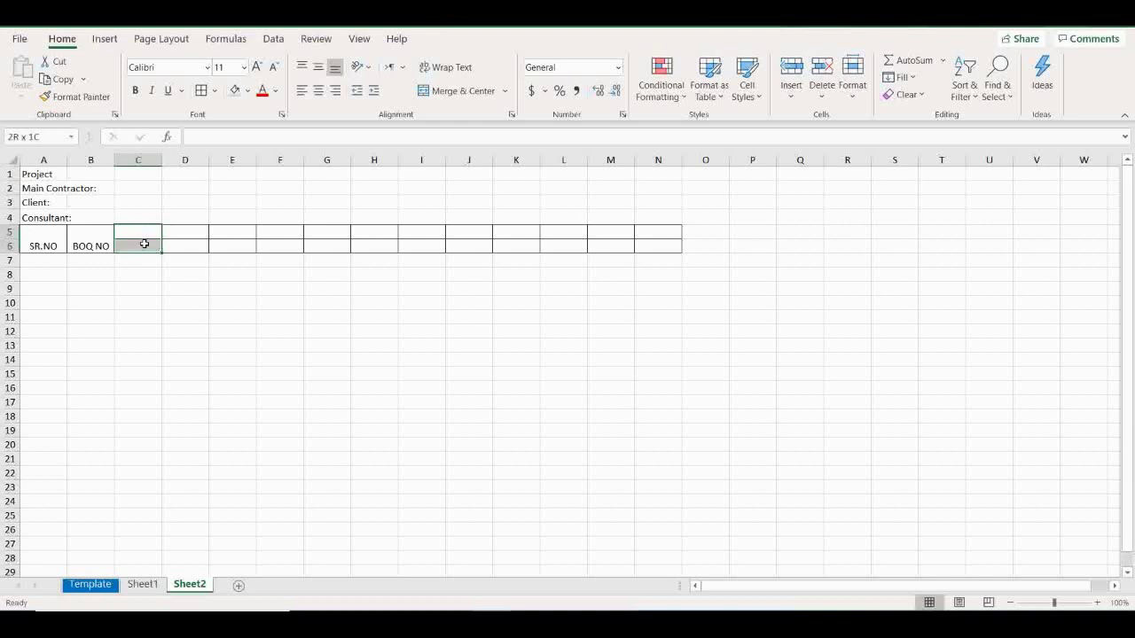
pyautogui.click(450, 98)
pyautogui.write('DE')
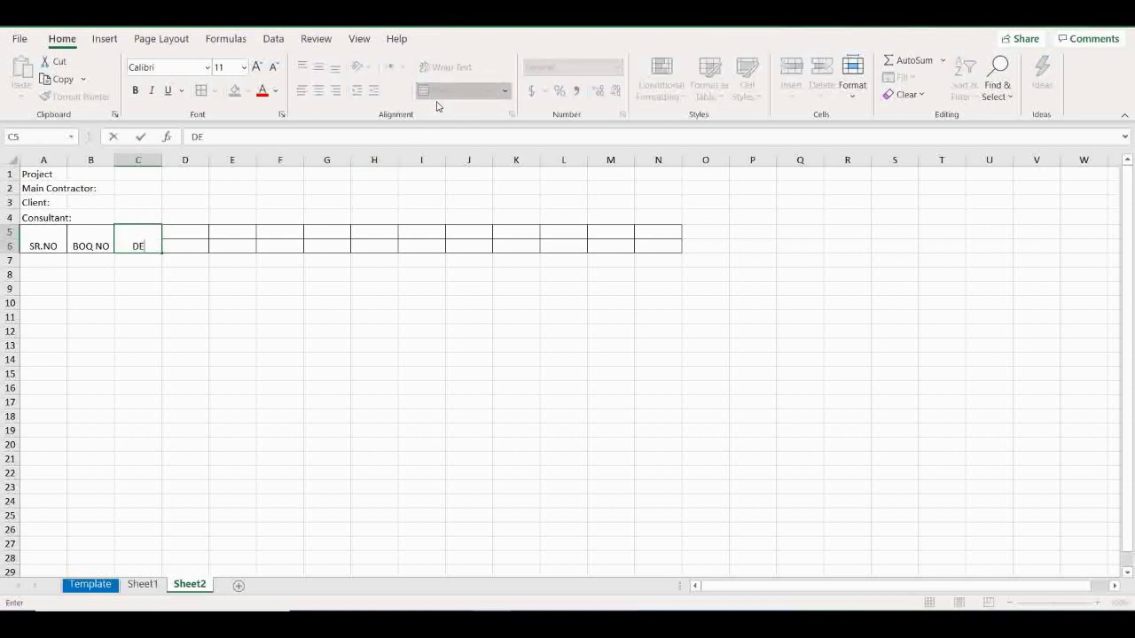
pyautogui.write('SCRIUPTI')
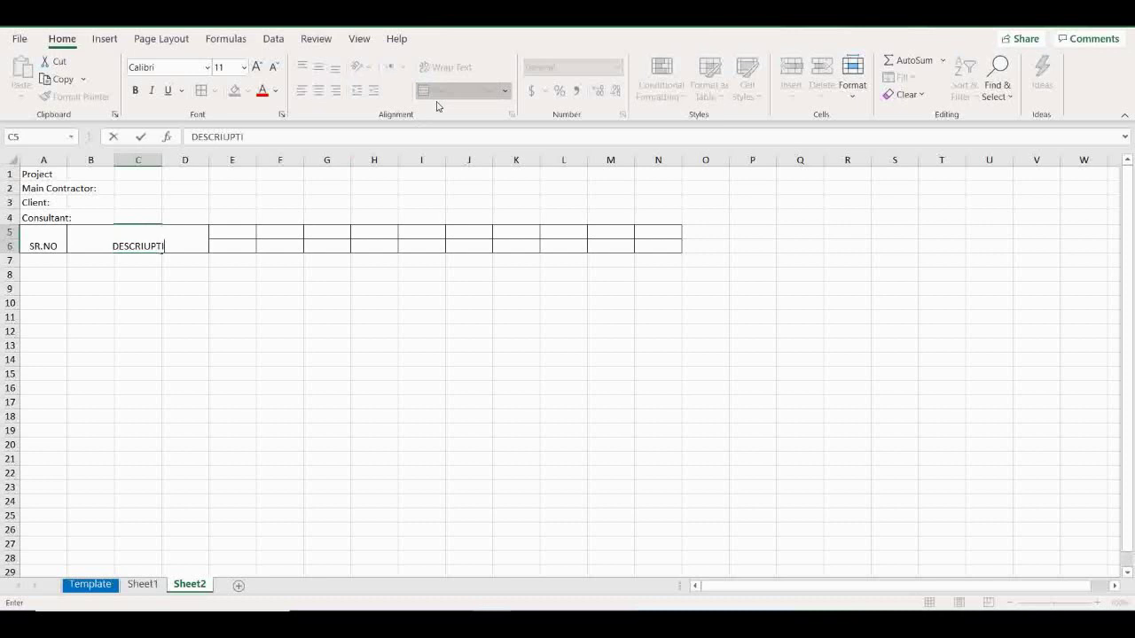
pyautogui.write('ON OF TH')
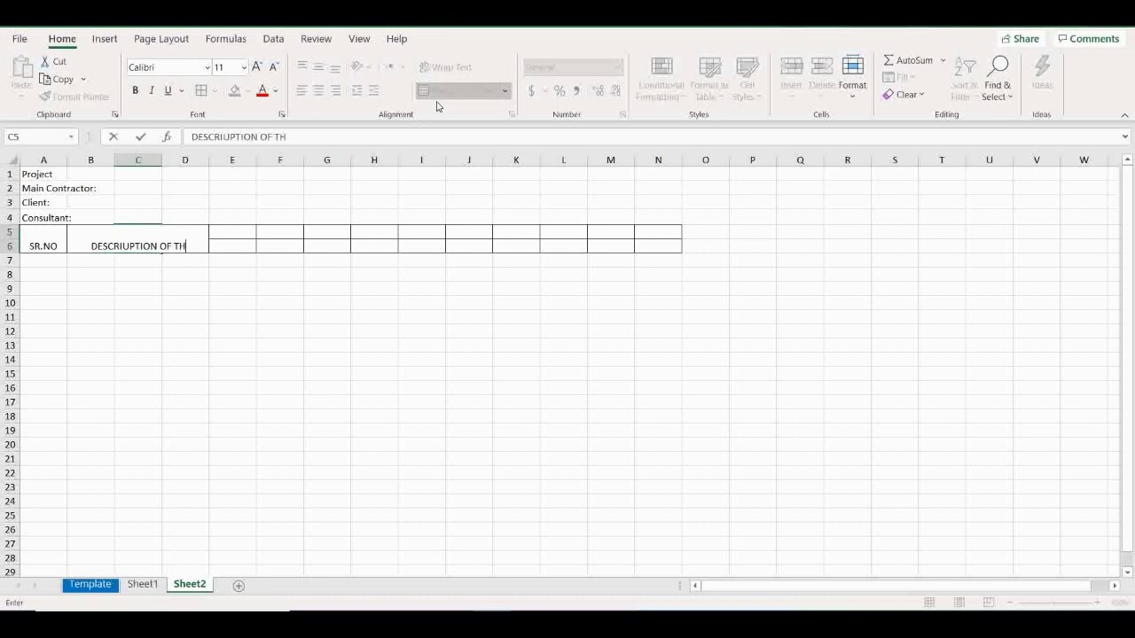
pyautogui.write('E WORKS')
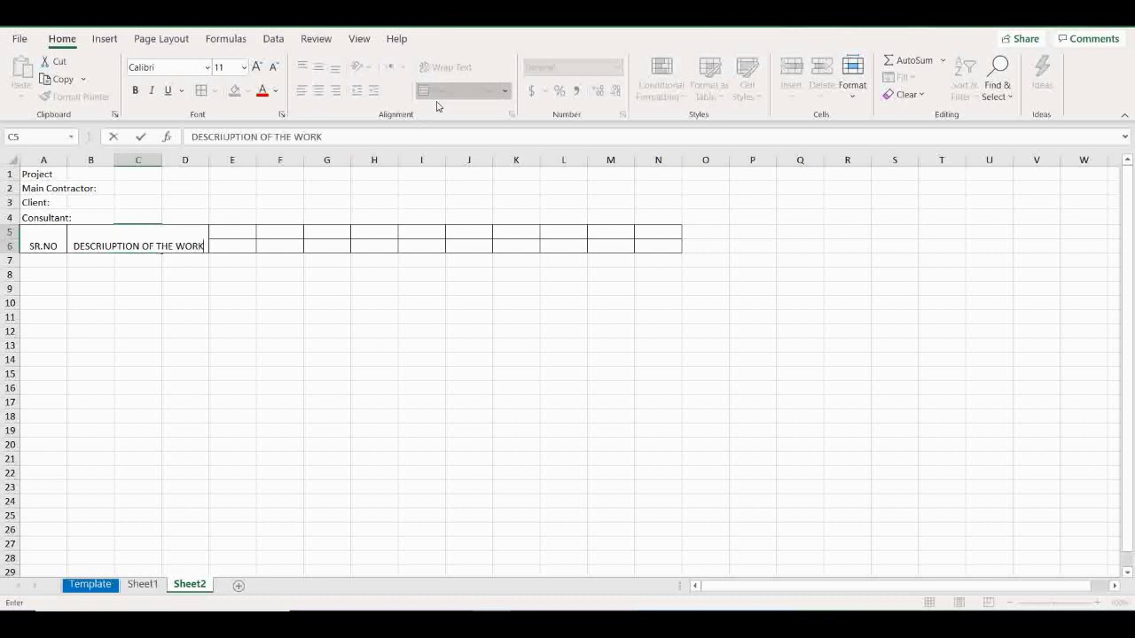
pyautogui.click(374, 302)
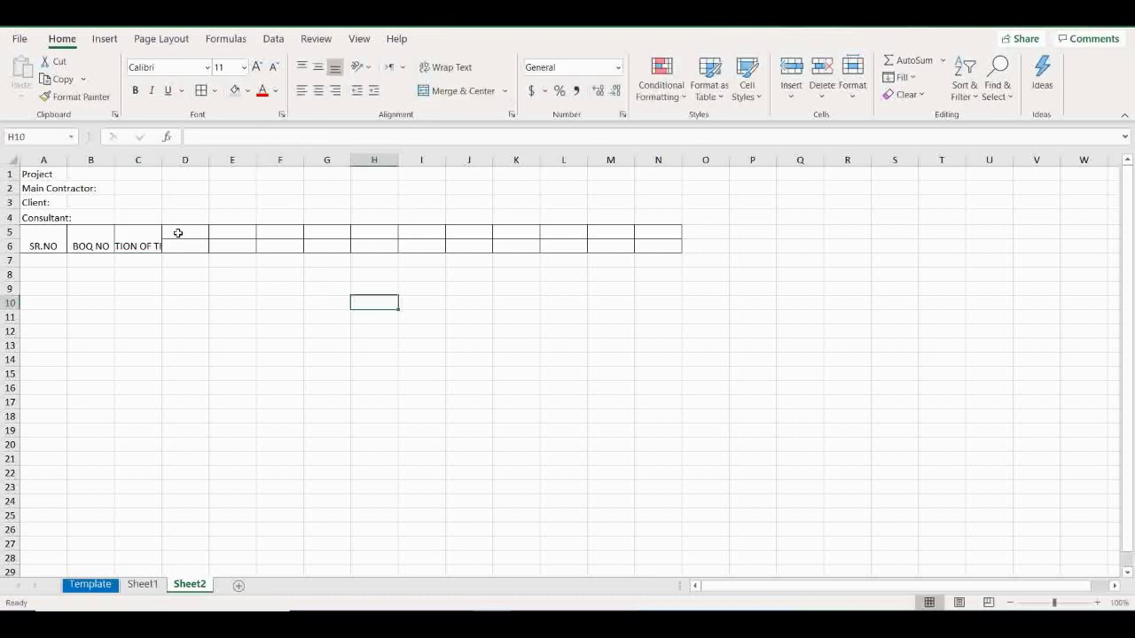
# Set the column width of columns A and B to 8 each.
pyautogui.click(54, 163)
pyautogui.rightClick(54, 163)
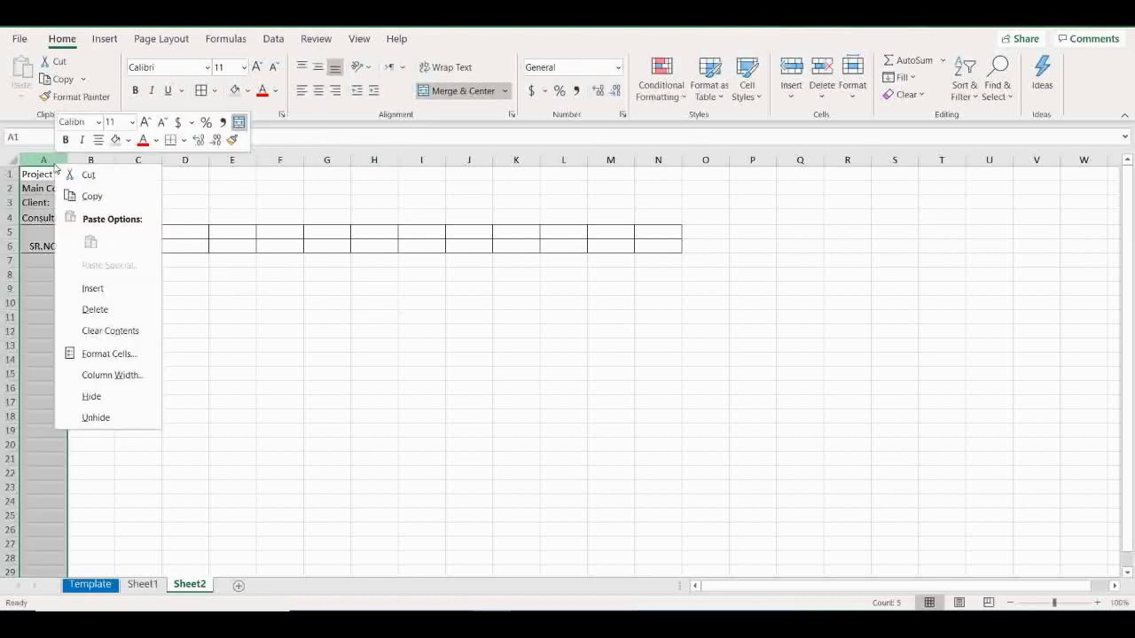
pyautogui.click(103, 375)
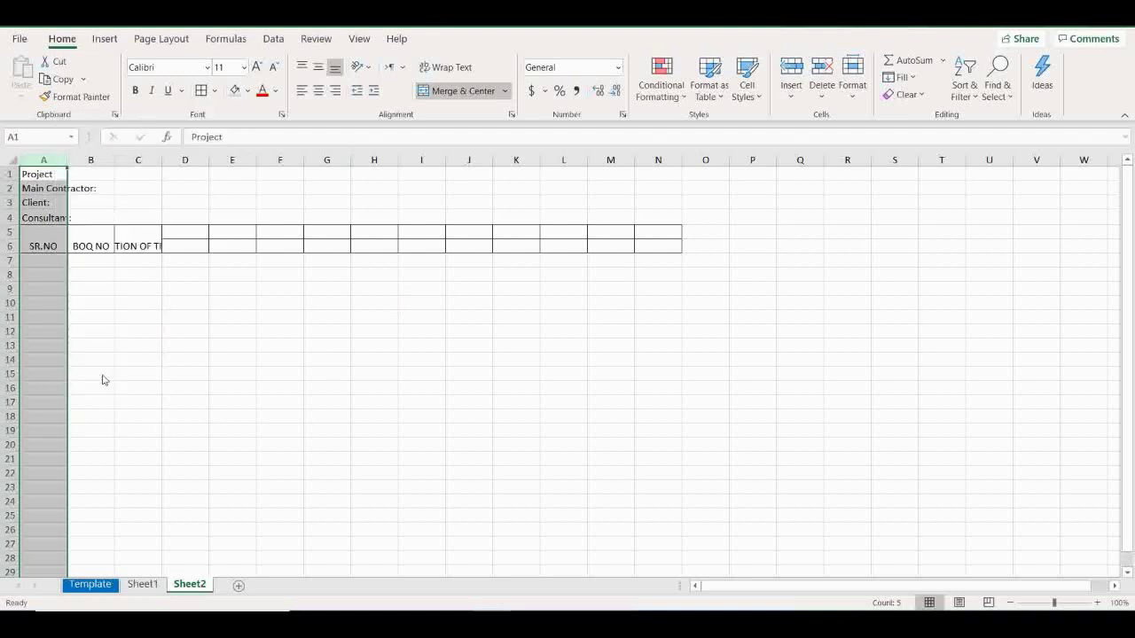
pyautogui.write('8')
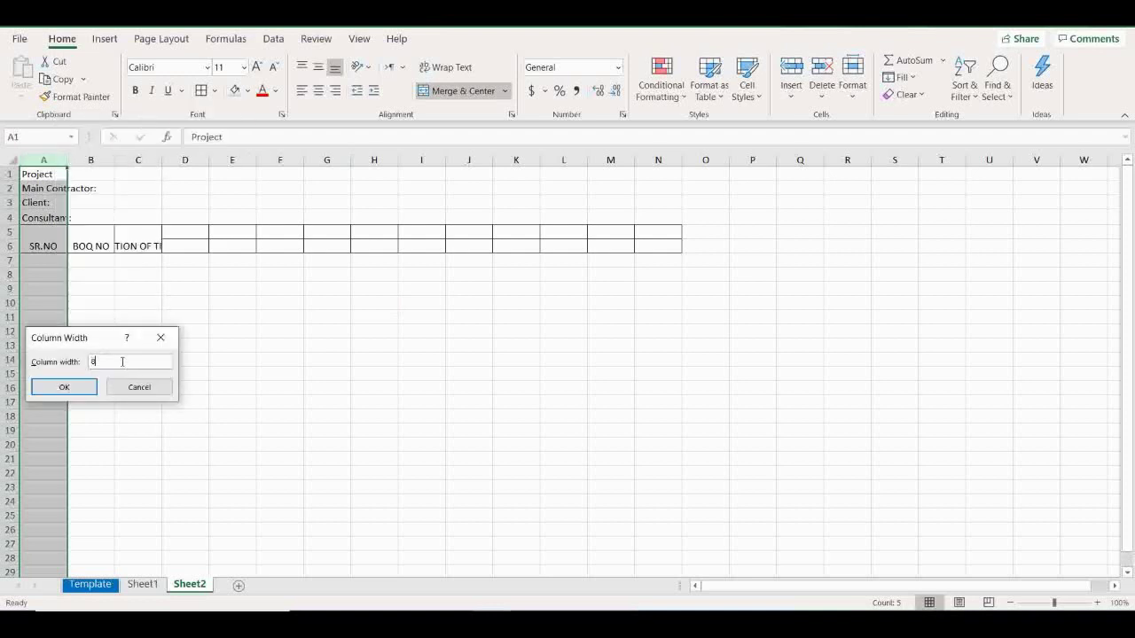
pyautogui.press('Return')
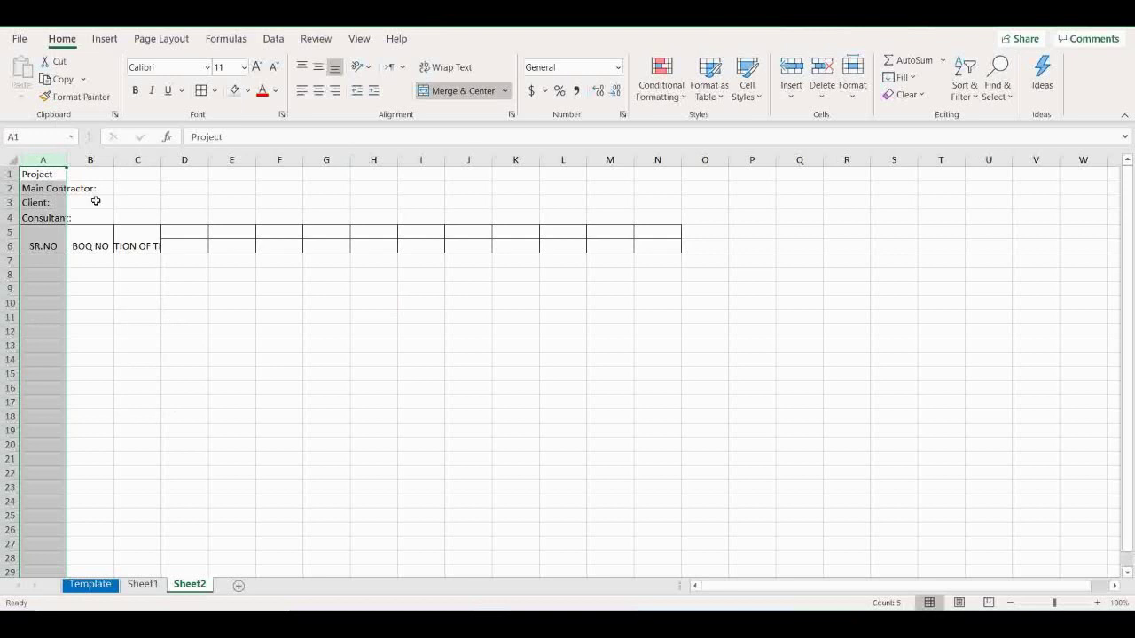
pyautogui.click(90, 160)
pyautogui.rightClick(89, 161)
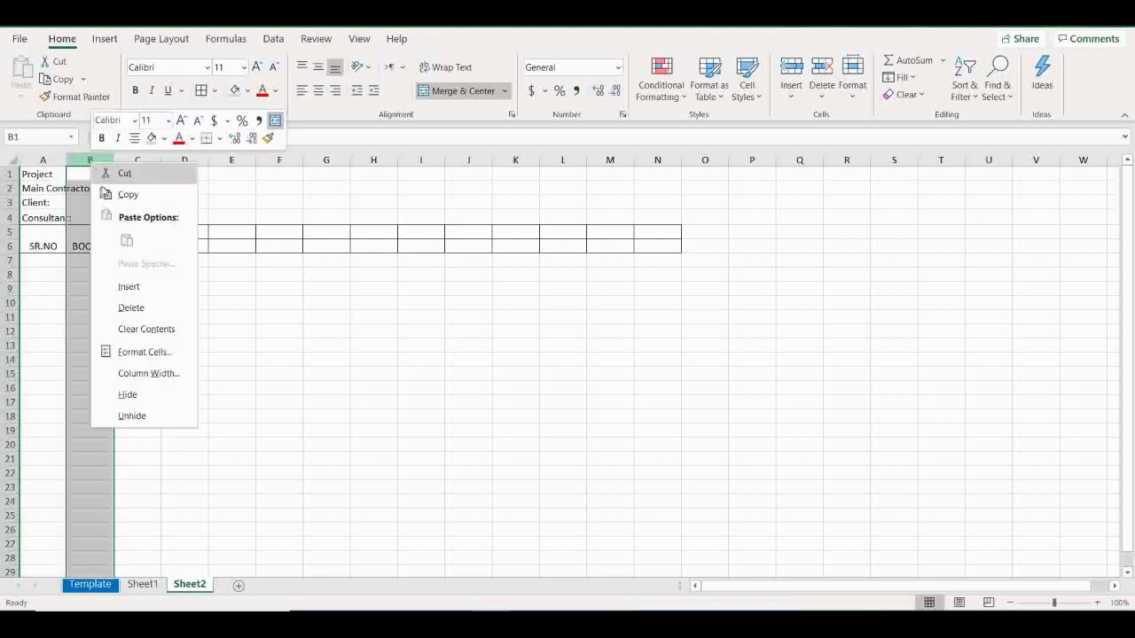
pyautogui.click(136, 373)
pyautogui.write('8')
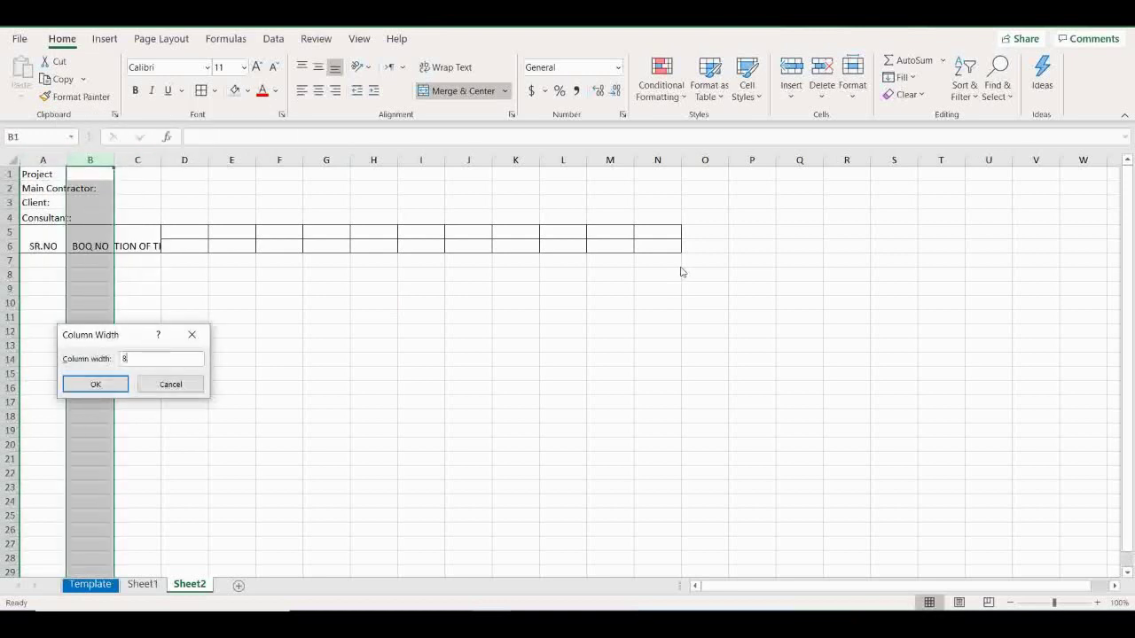
pyautogui.press('Return')
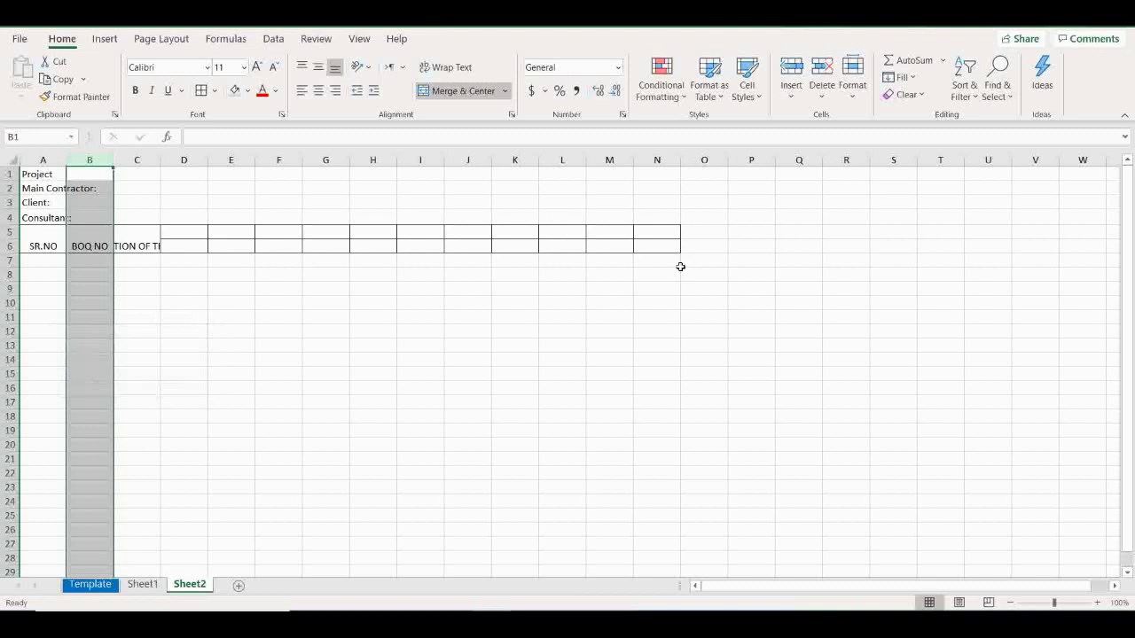
# Set the width of column C, which holds the works description heading, to 50.
pyautogui.click(142, 161)
pyautogui.rightClick(142, 161)
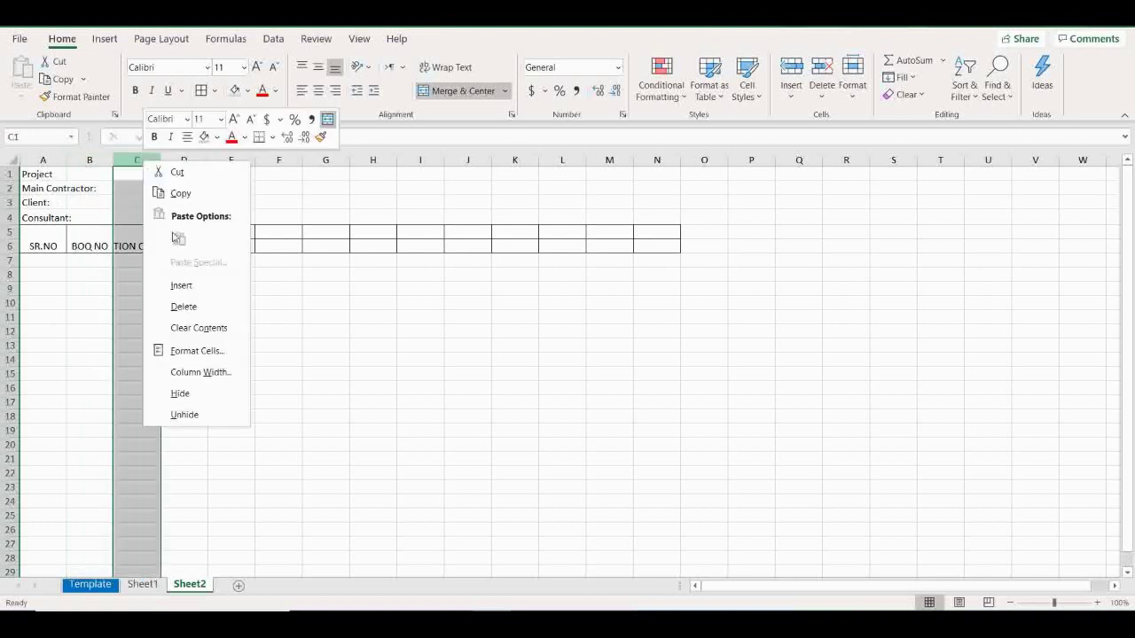
pyautogui.click(202, 371)
pyautogui.write('50')
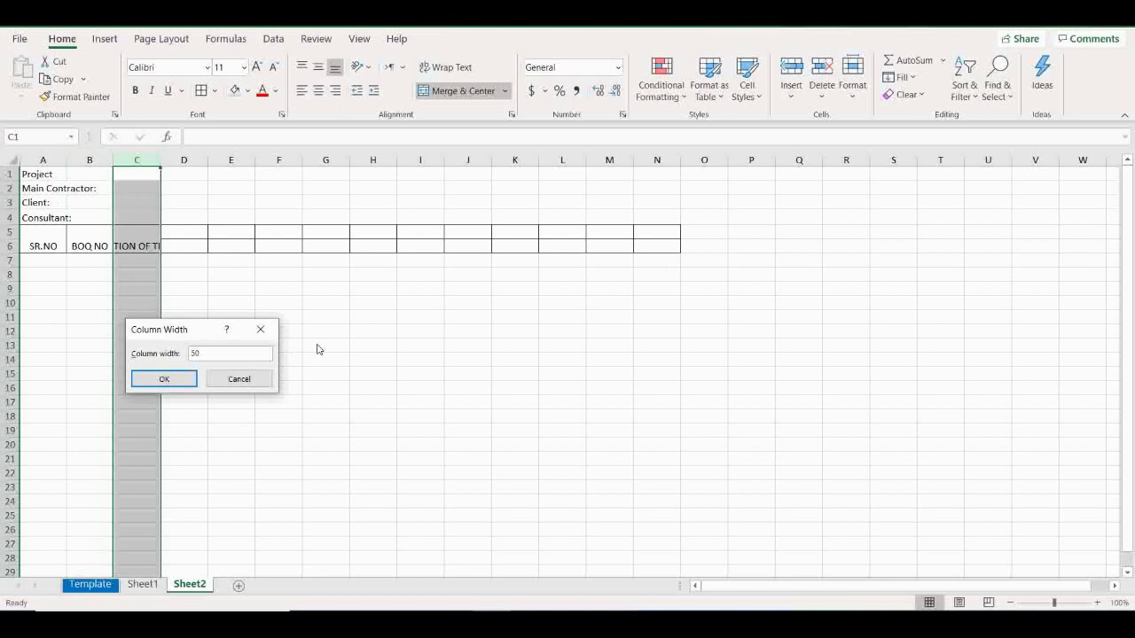
pyautogui.press('Return')
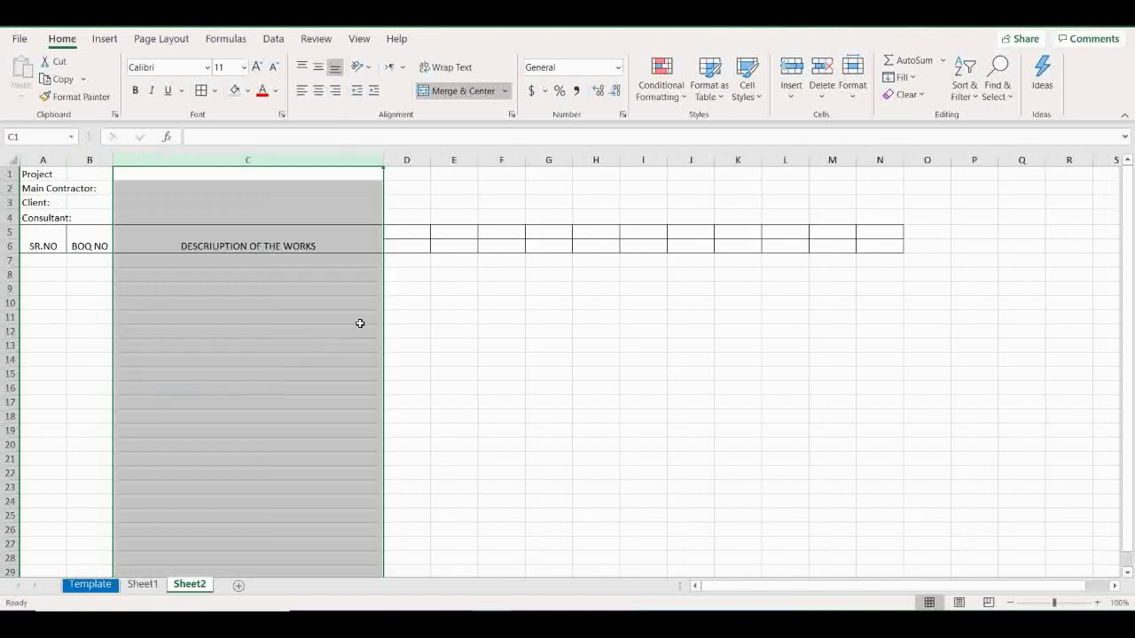
# Merge and center cells D5:D6 and enter the column heading "NO'S".
pyautogui.click(412, 232)
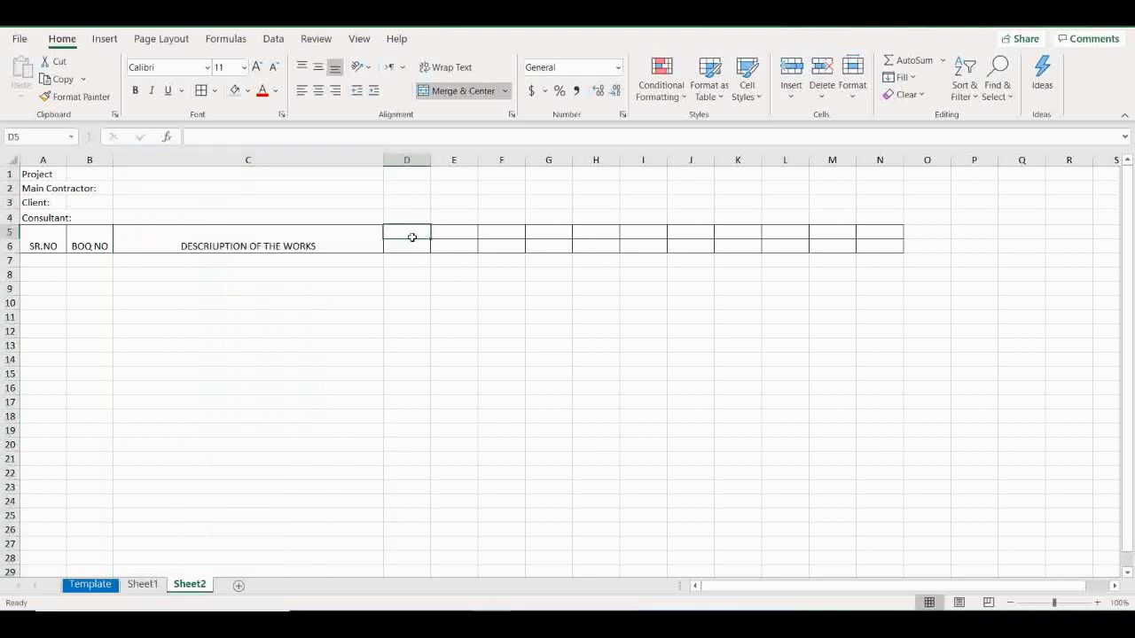
pyautogui.moveTo(412, 234); pyautogui.dragTo(414, 243)
pyautogui.click(461, 90)
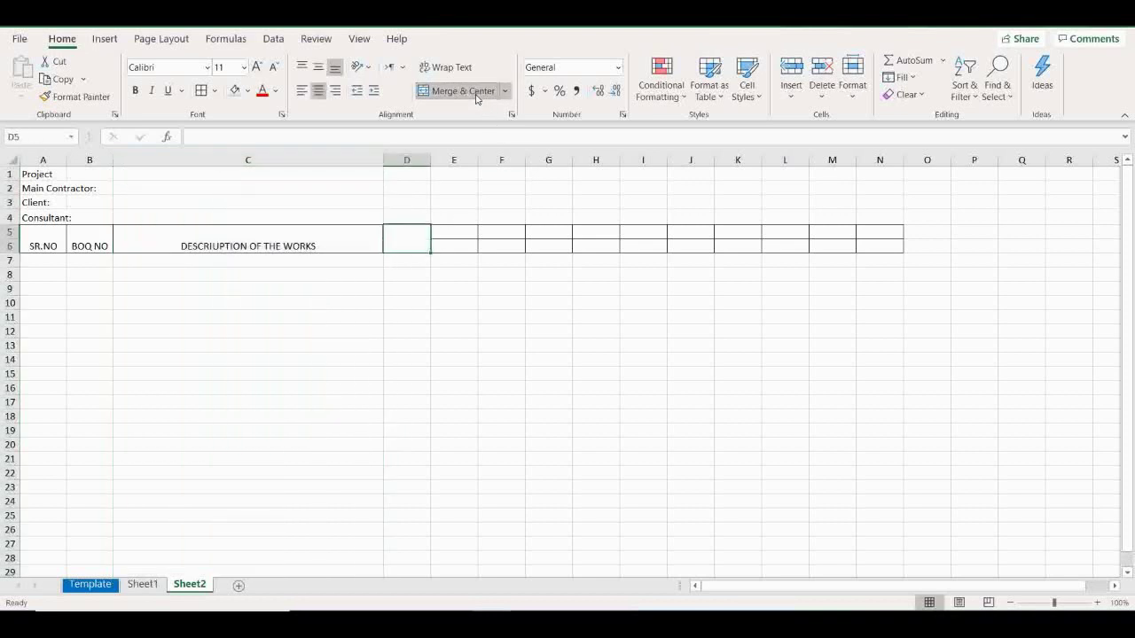
pyautogui.write("NO'S")
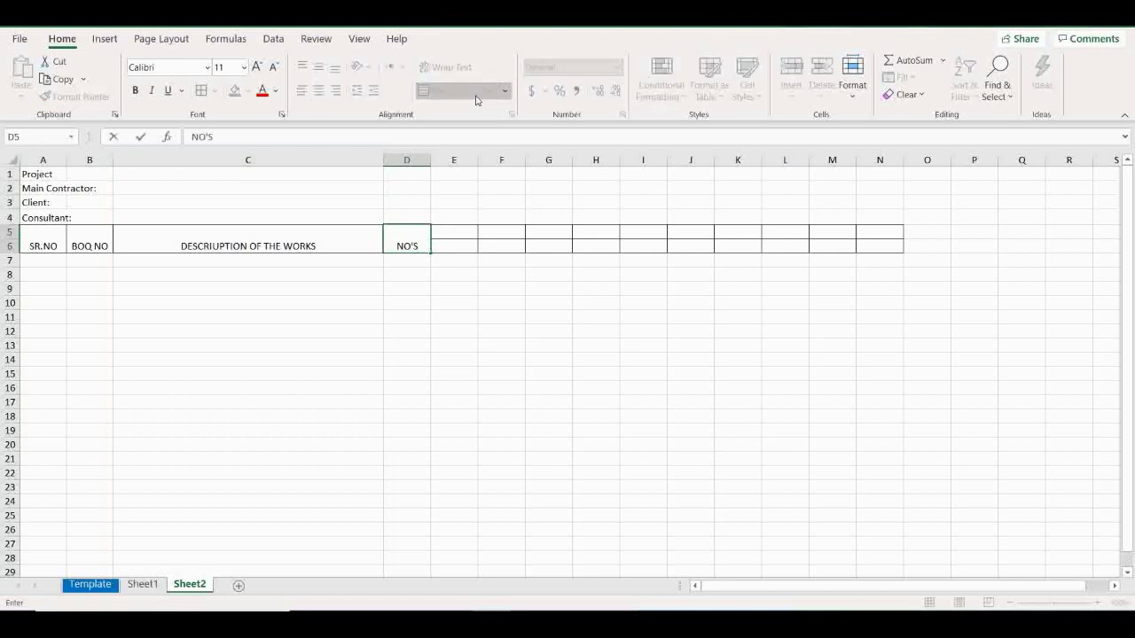
pyautogui.press('Tab')
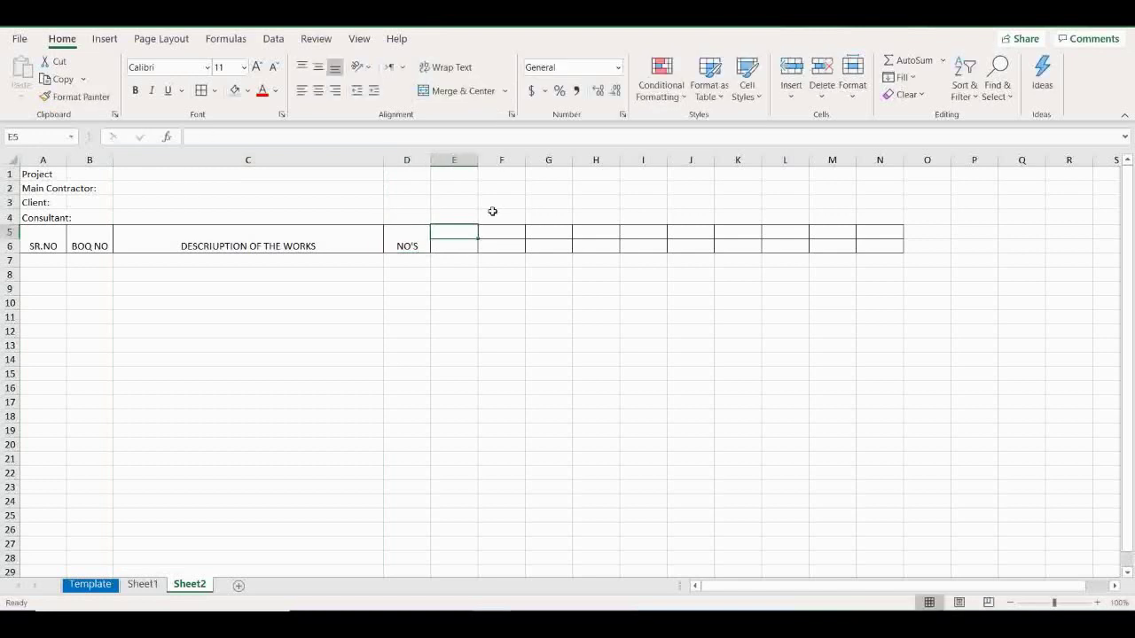
pyautogui.moveTo(465, 234); pyautogui.dragTo(464, 244)
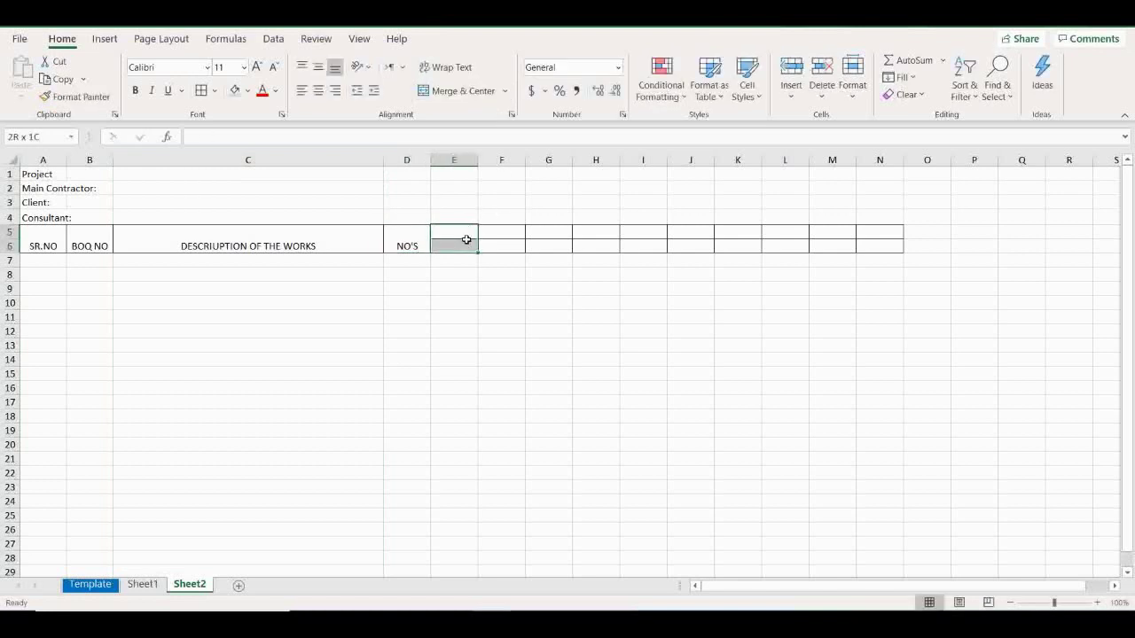
pyautogui.click(484, 92)
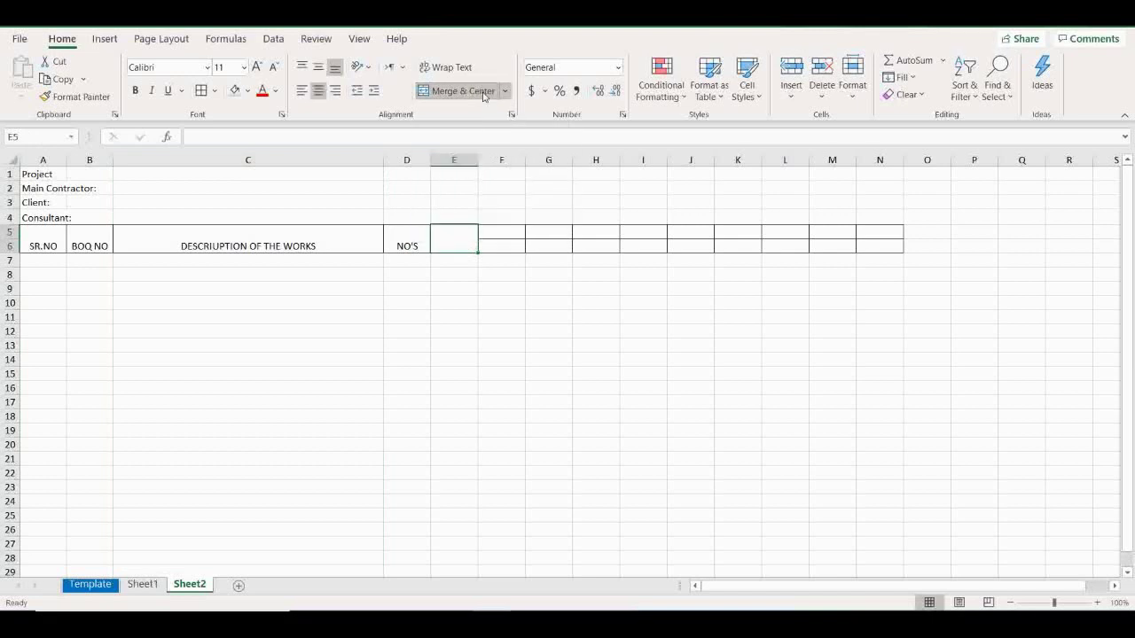
pyautogui.click(484, 92)
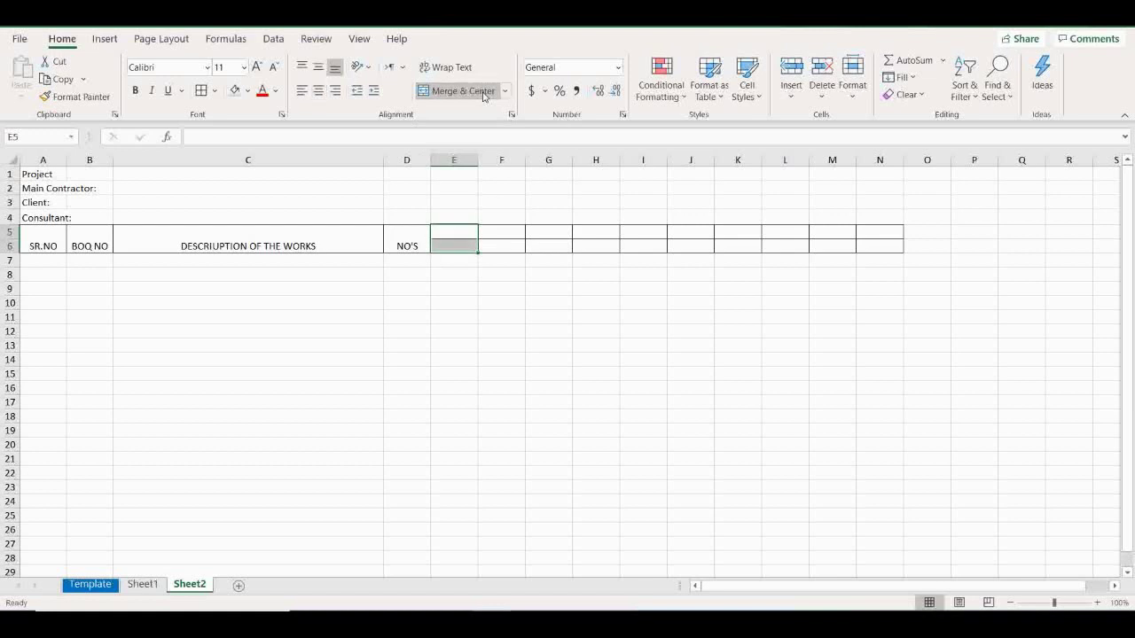
# Enter the column headings "LENGTH", "BREADTH" and "DEPTH" in cells E5, F5 and G5.
pyautogui.click(450, 232)
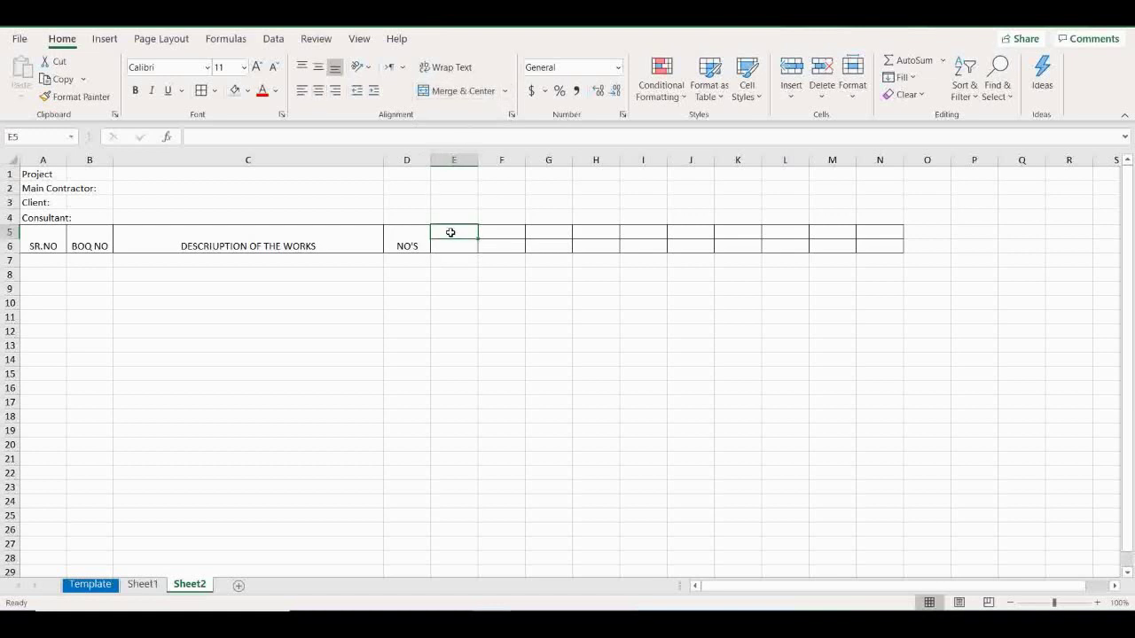
pyautogui.write('LENGTH')
pyautogui.press('Tab')
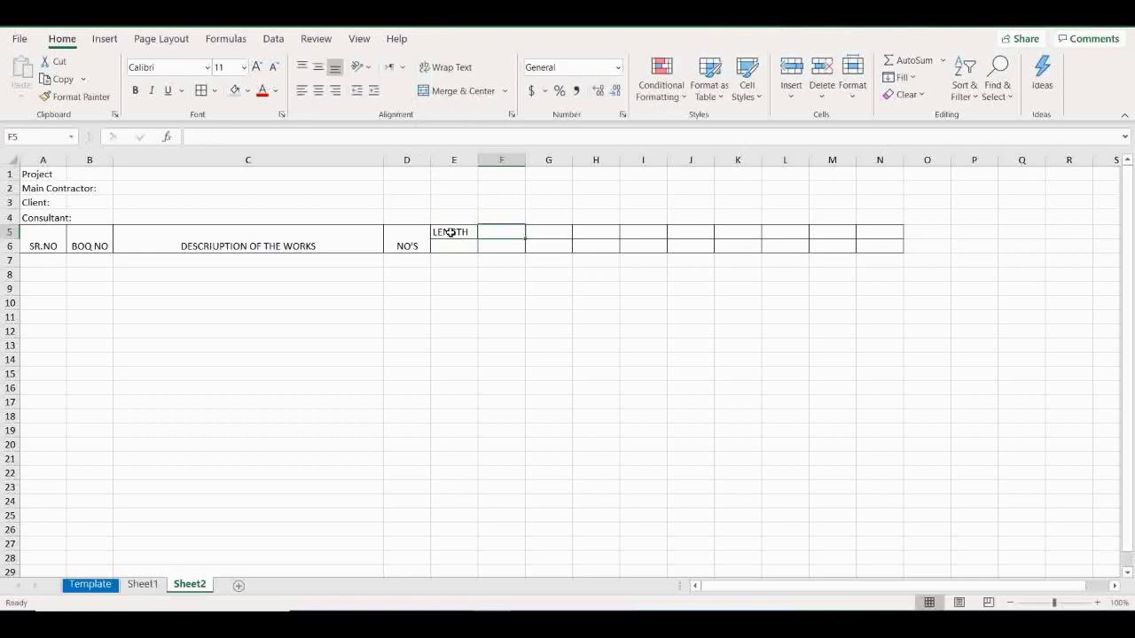
pyautogui.write('BREADTH')
pyautogui.press('Tab')
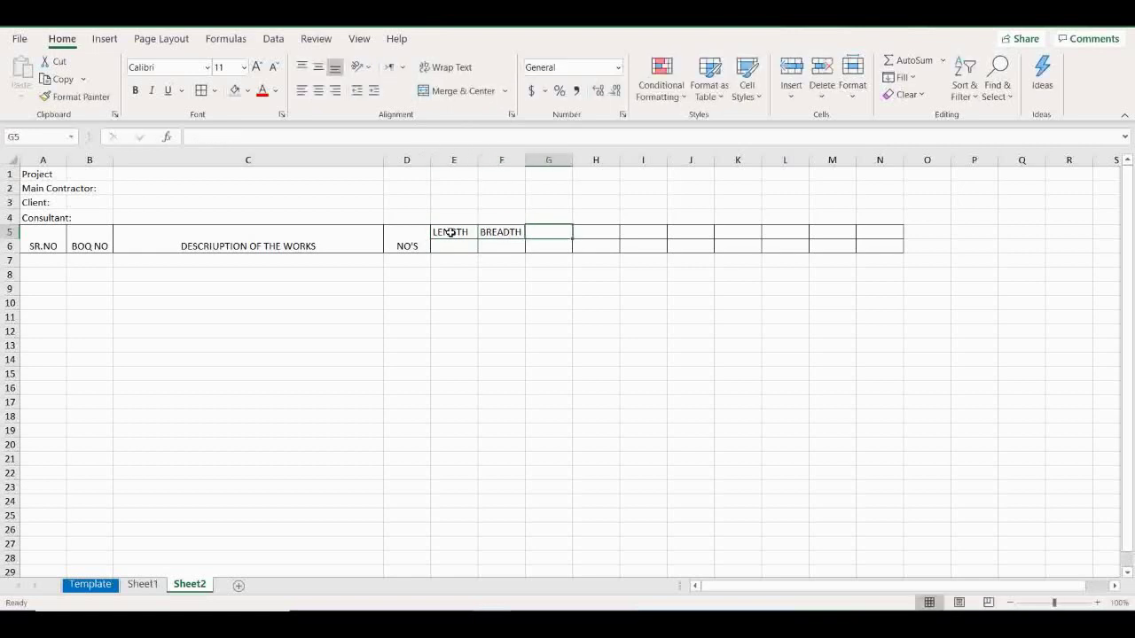
pyautogui.write('DEPTH')
pyautogui.press('Tab')
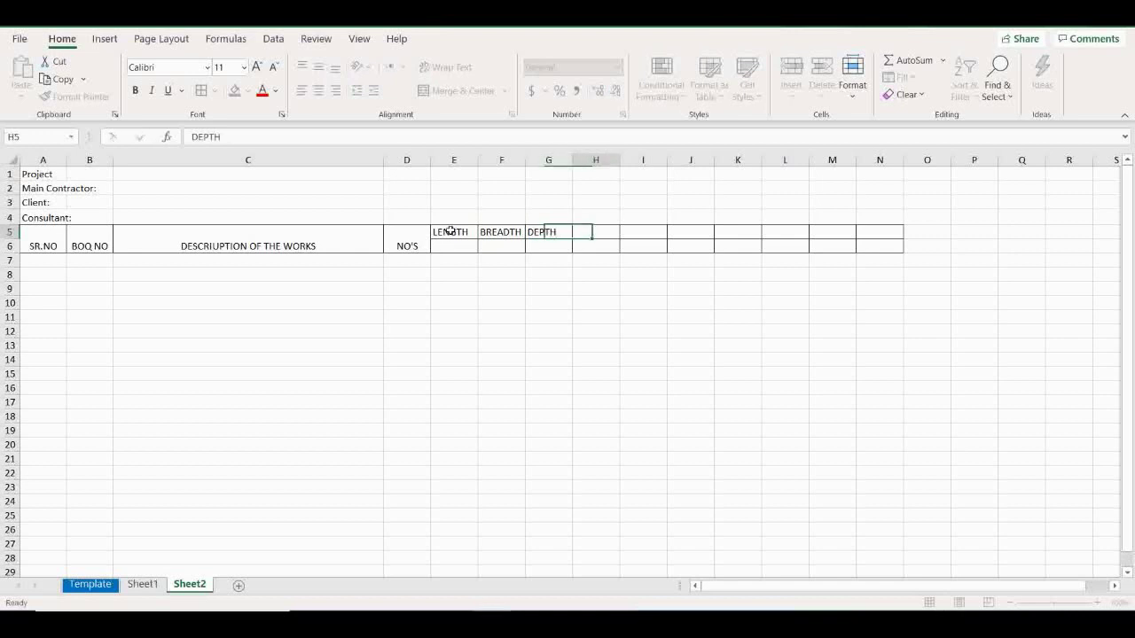
# Enter the unit "(M)" in E6 under the length heading and copy it to F6 and G6.
pyautogui.click(442, 247)
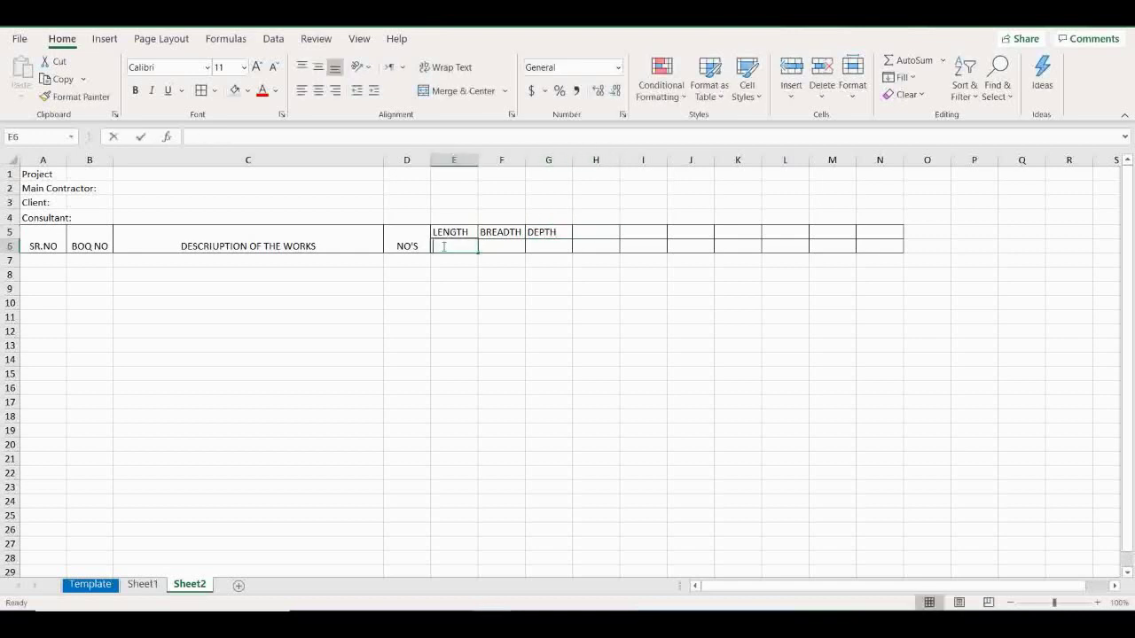
pyautogui.write('(M')
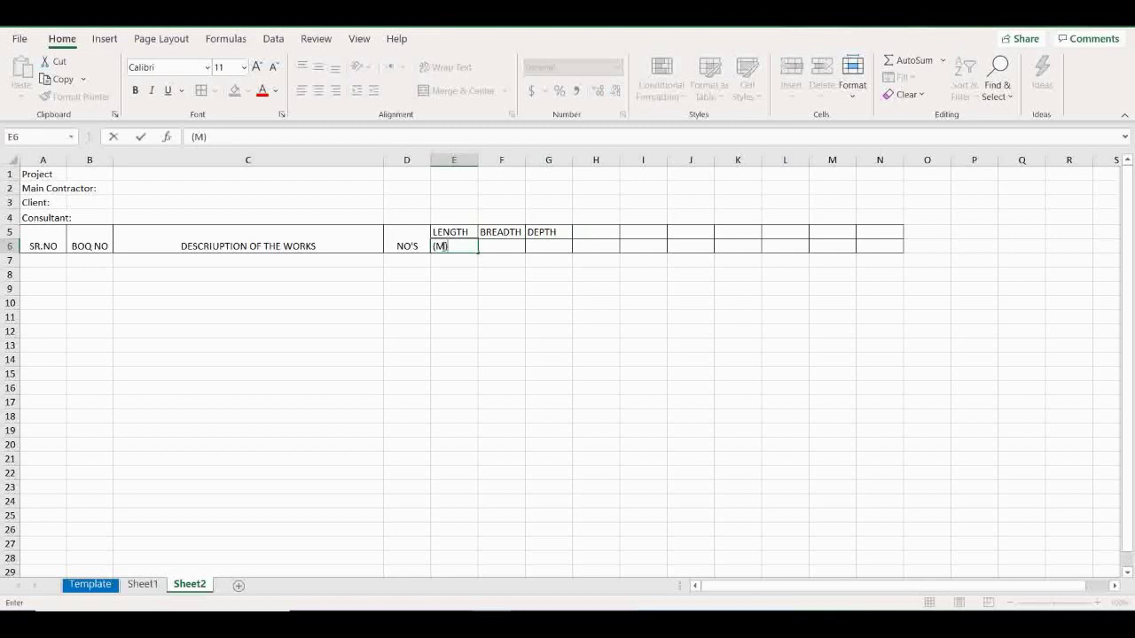
pyautogui.write(')')
pyautogui.hotkey('ctrl', 'Return')
pyautogui.hotkey('ctrl', 'c')
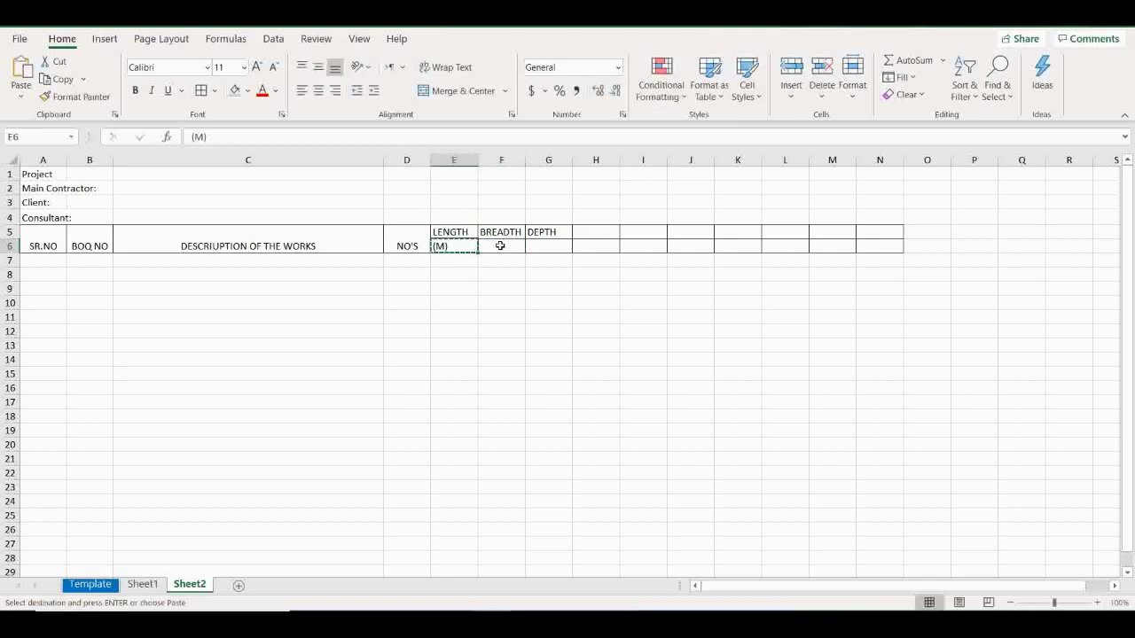
pyautogui.click(500, 245)
pyautogui.hotkey('ctrl', 'v')
pyautogui.click(553, 248)
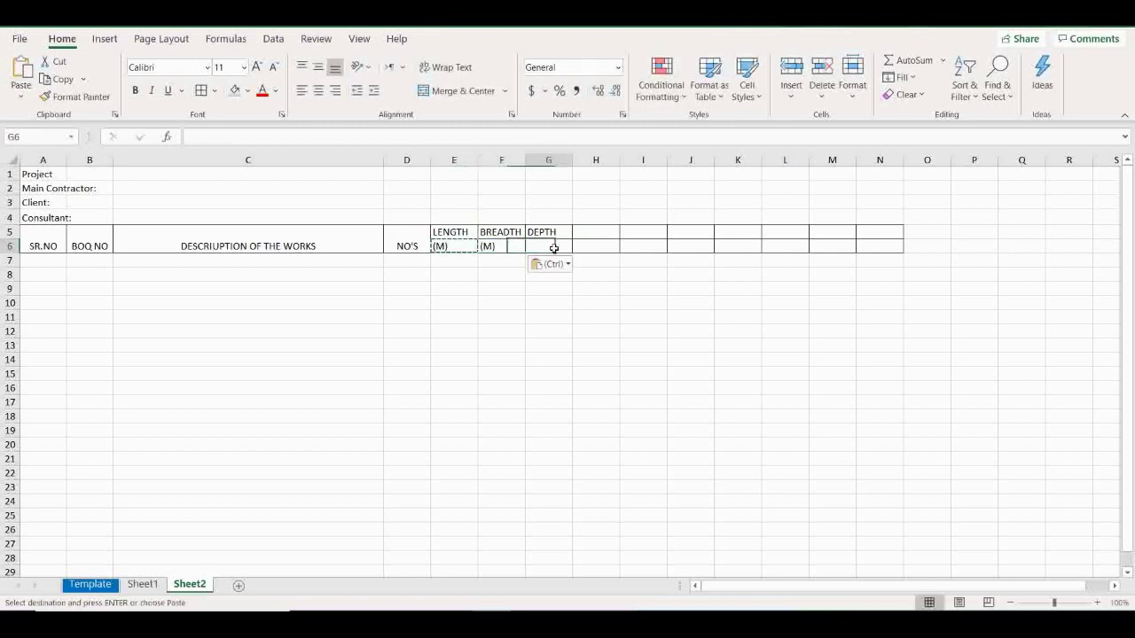
pyautogui.hotkey('ctrl', 'v')
pyautogui.press('Escape')
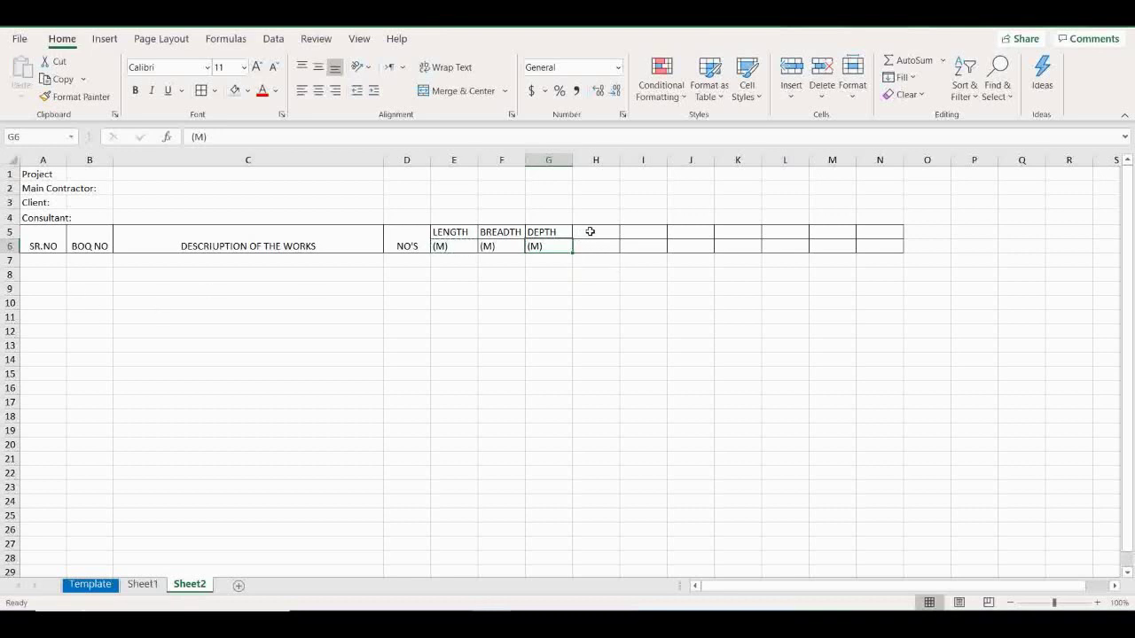
# Apply all borders to the table body range A7:N20 below the header.
pyautogui.click(591, 232)
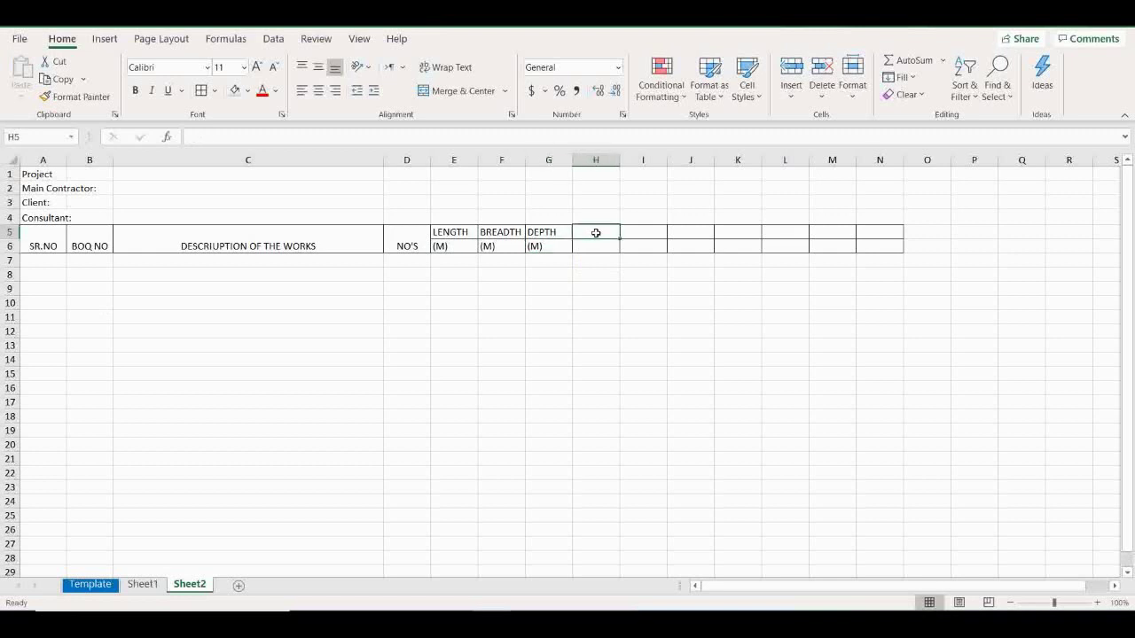
pyautogui.moveTo(42, 263); pyautogui.dragTo(886, 446)
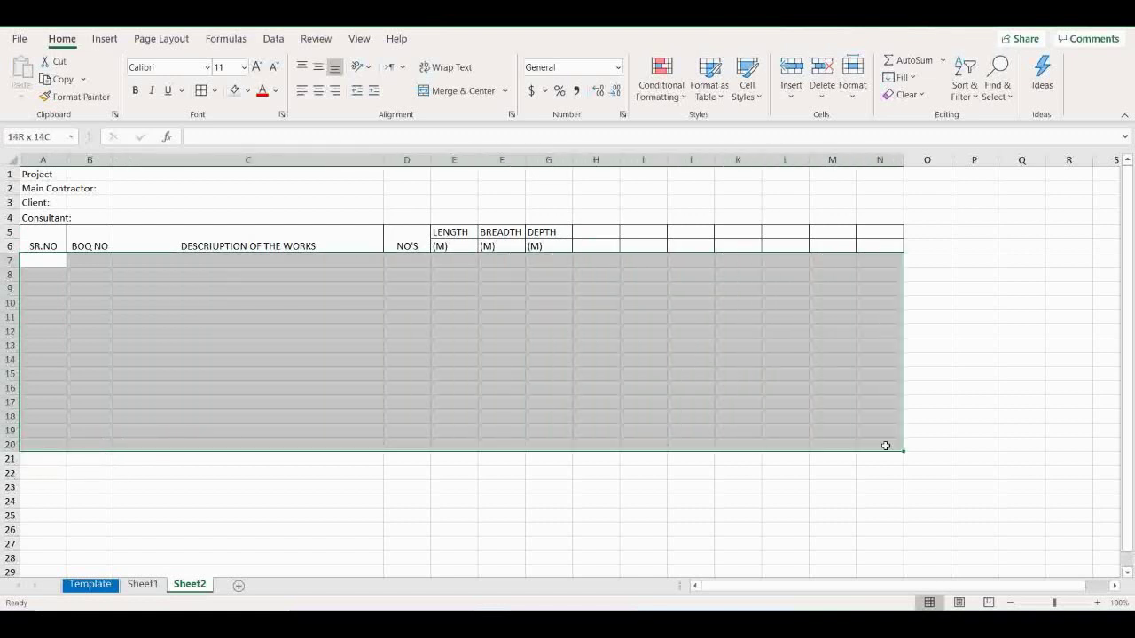
pyautogui.click(200, 91)
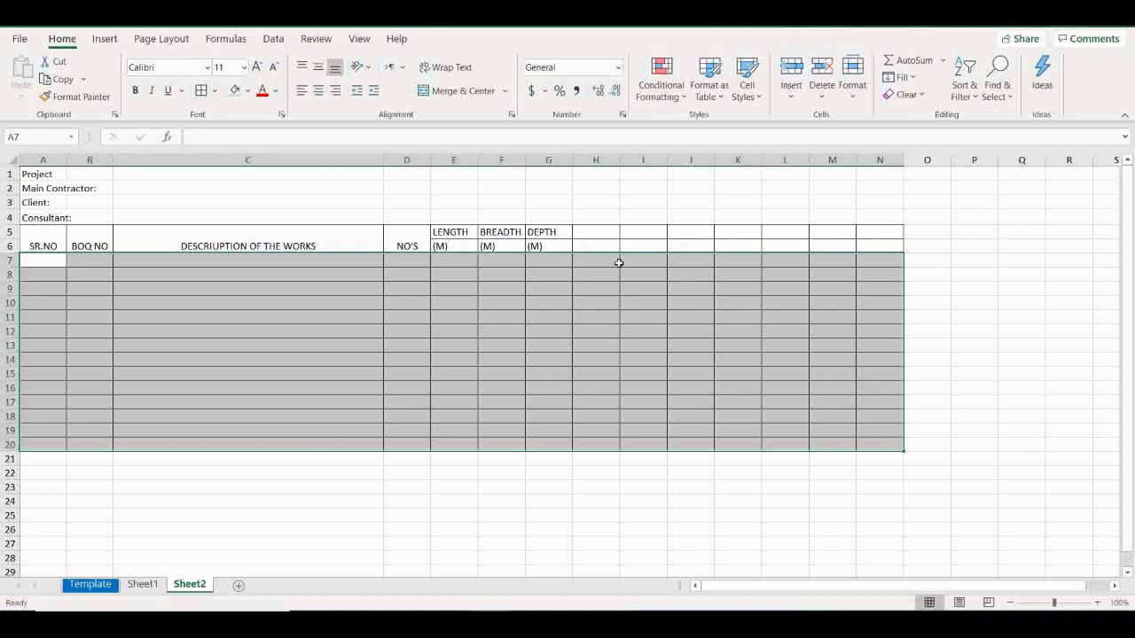
# Merge and center cells H5:I6 and enter the column heading "QUANTITY".
pyautogui.click(600, 234)
pyautogui.moveTo(601, 234); pyautogui.dragTo(630, 246)
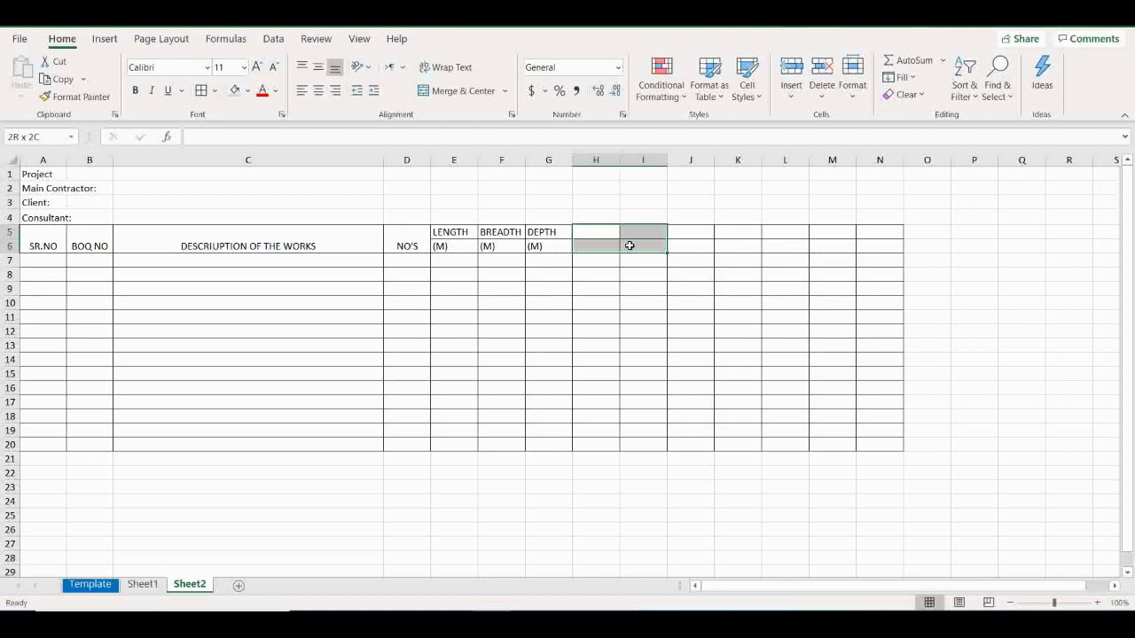
pyautogui.click(445, 92)
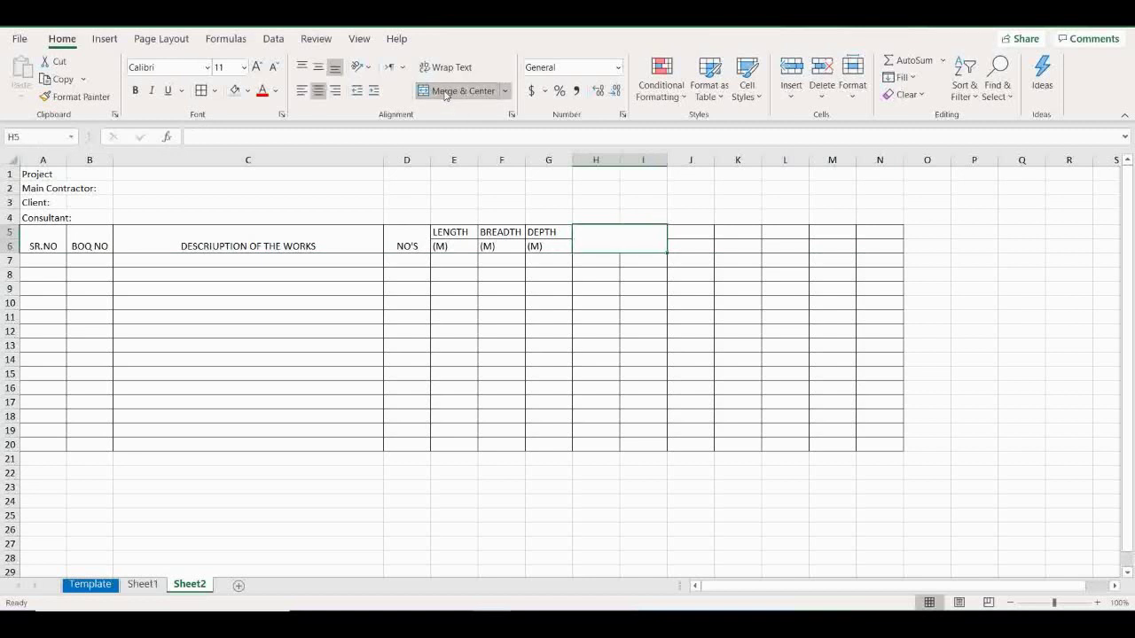
pyautogui.write('QU')
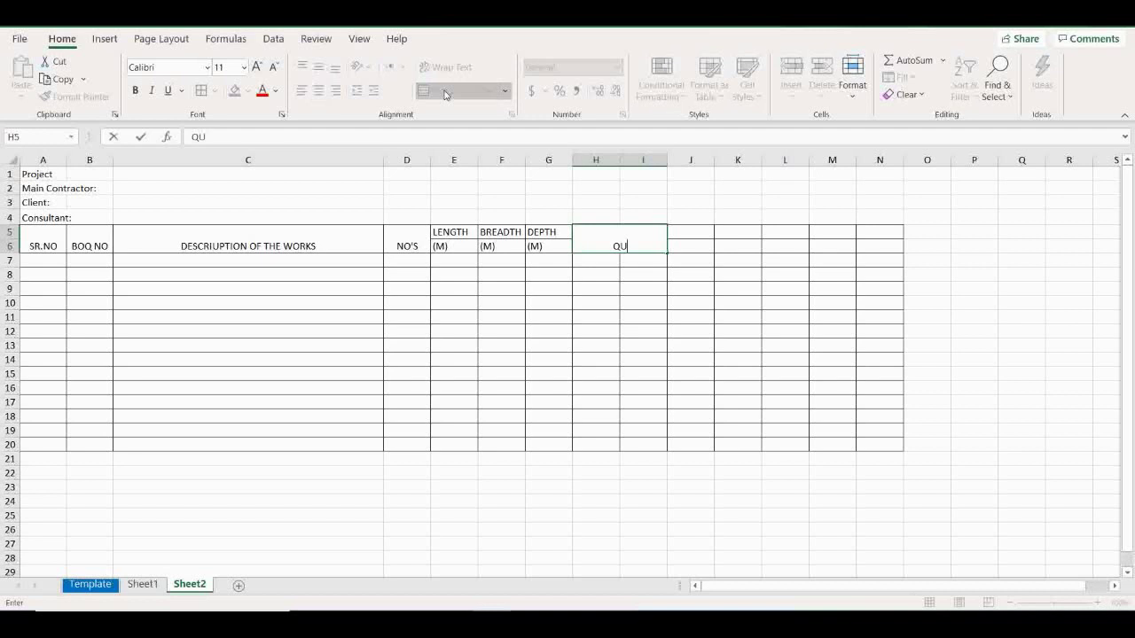
pyautogui.write('ANTITY')
pyautogui.press('Return')
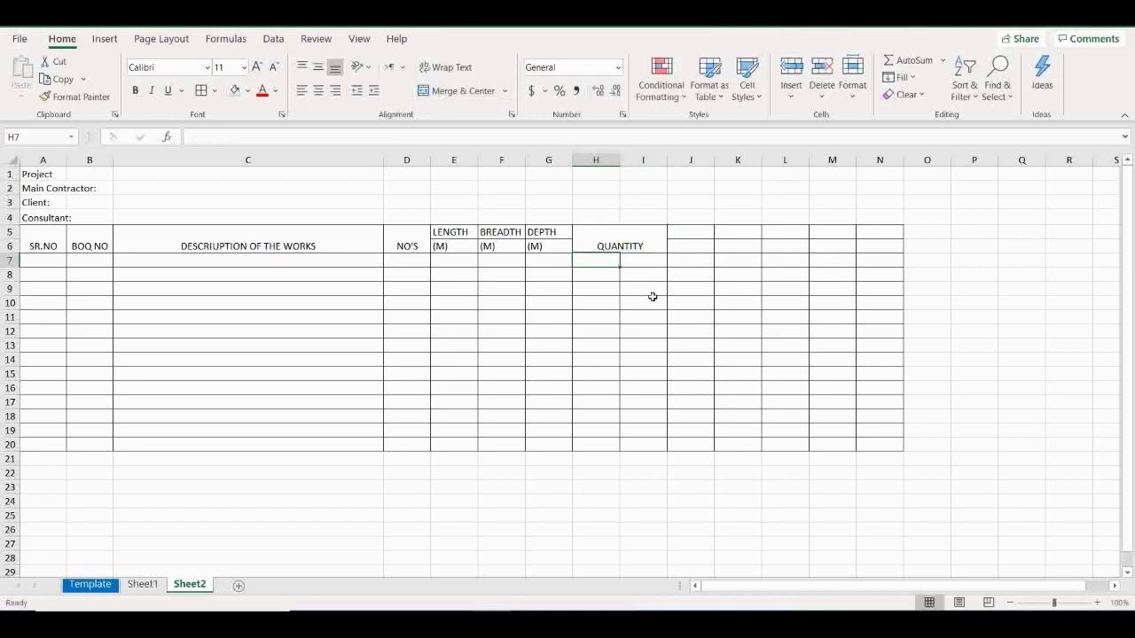
# Remove the right border of cells H7:H20 so no line divides the two columns under the quantity heading.
pyautogui.moveTo(605, 261); pyautogui.dragTo(609, 439)
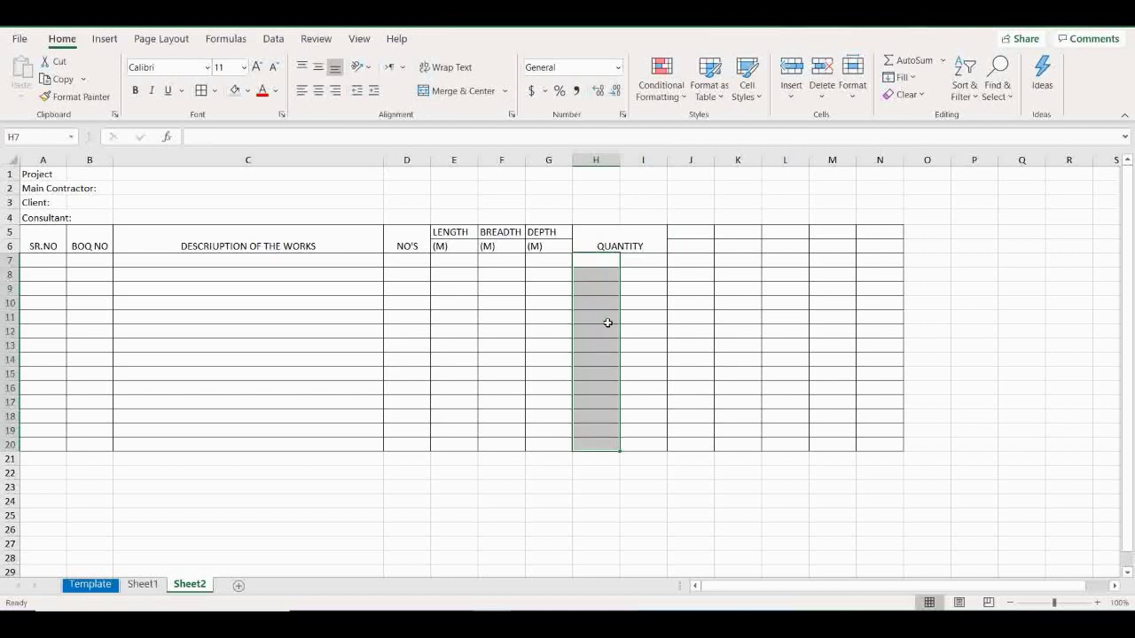
pyautogui.rightClick(592, 266)
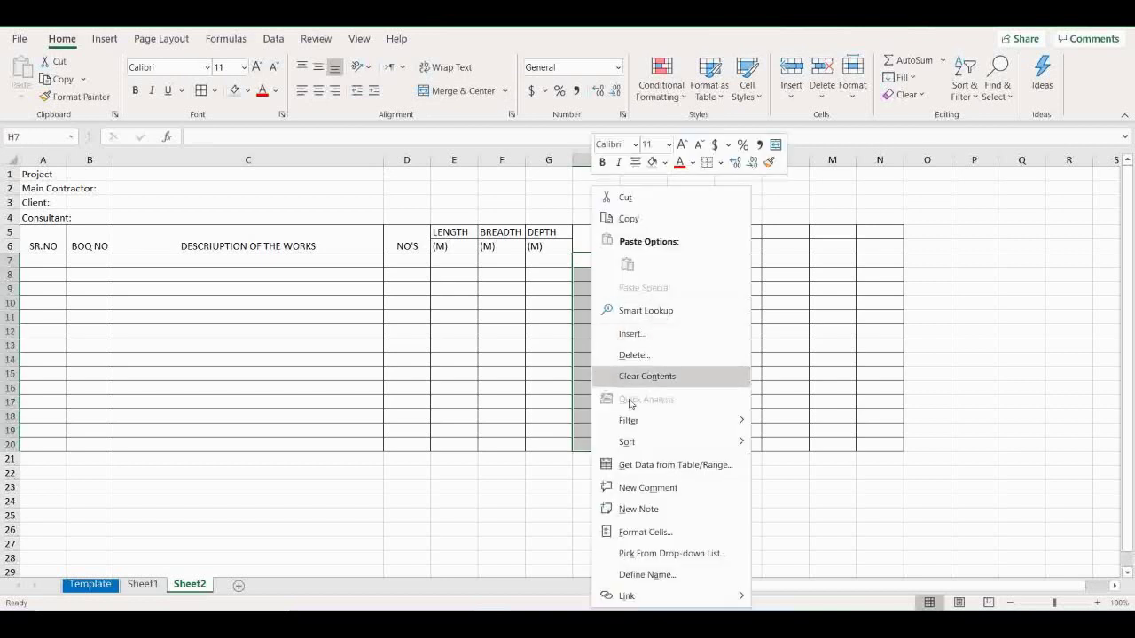
pyautogui.click(664, 532)
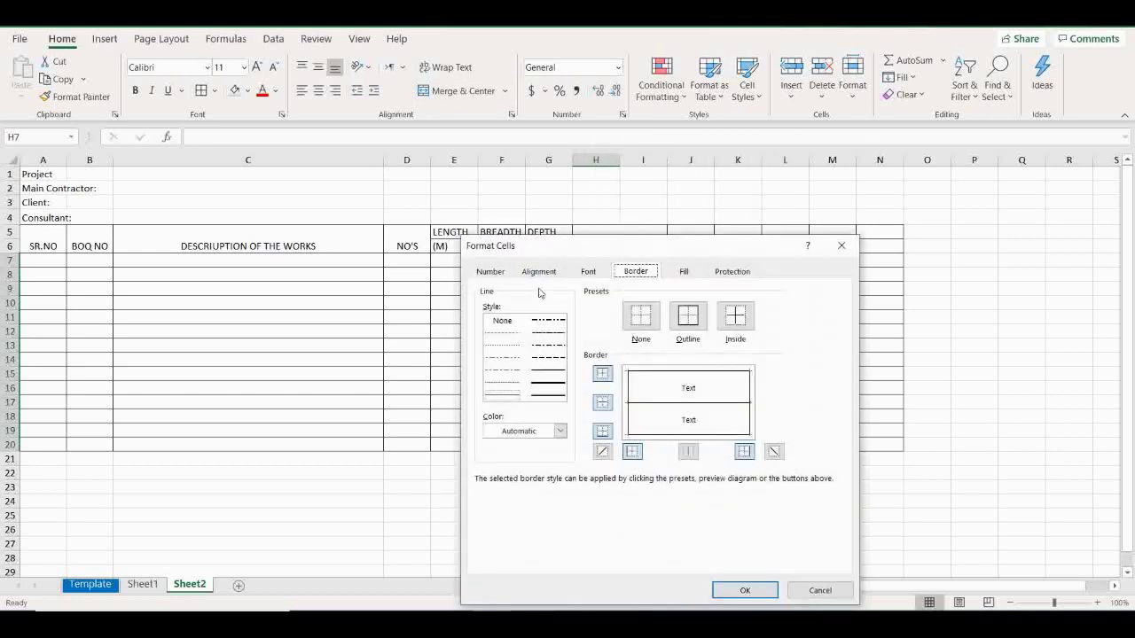
pyautogui.click(483, 275)
pyautogui.click(542, 274)
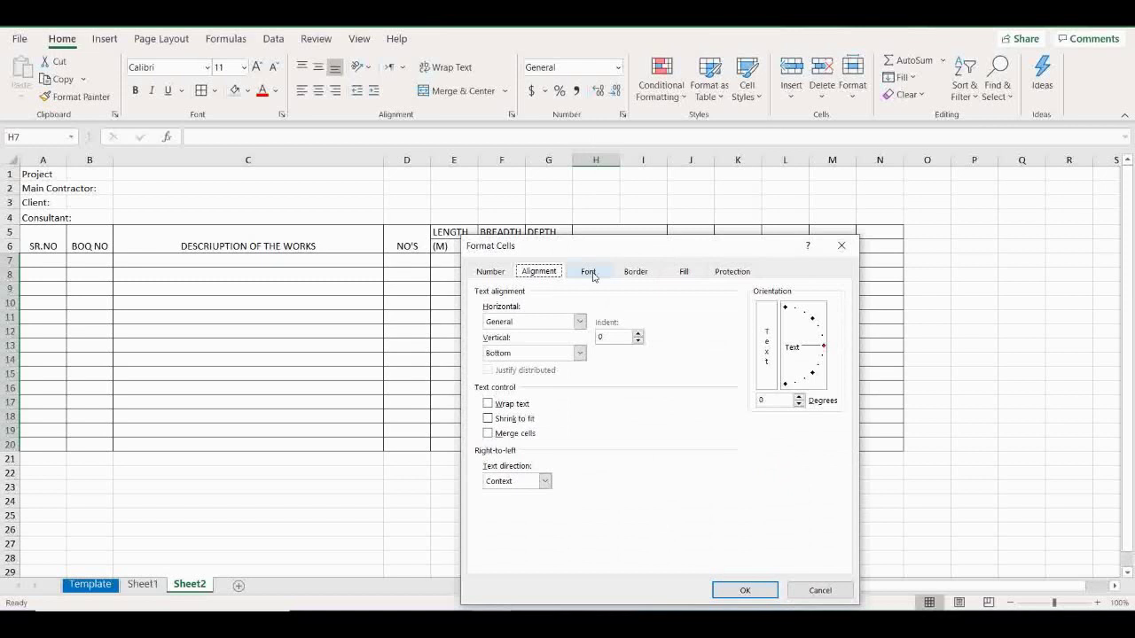
pyautogui.click(590, 273)
pyautogui.click(636, 276)
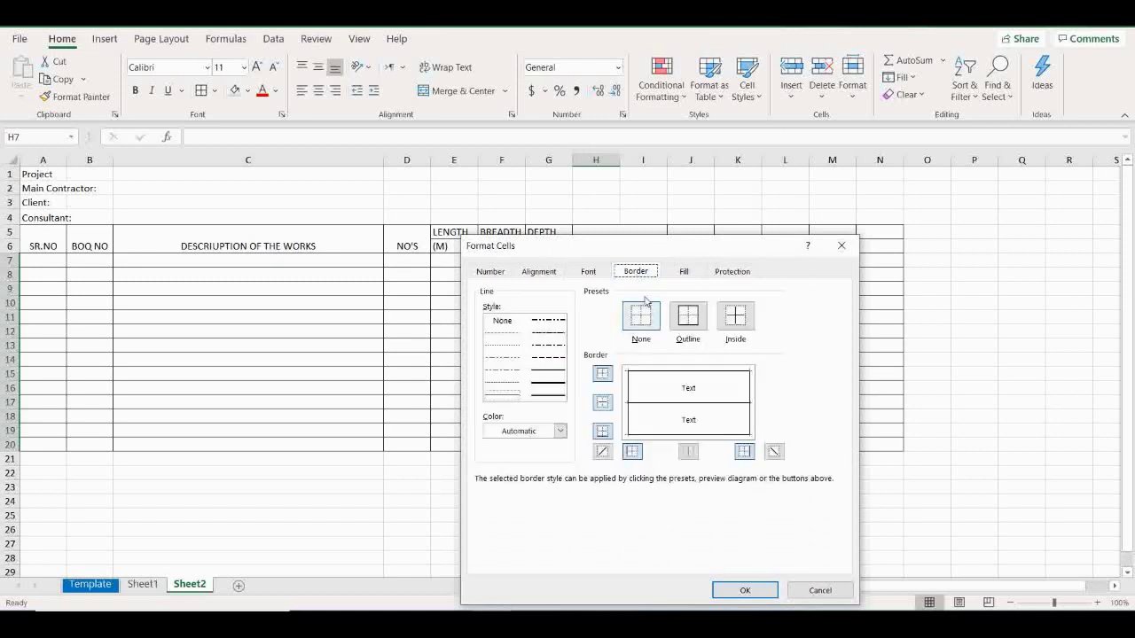
pyautogui.click(751, 401)
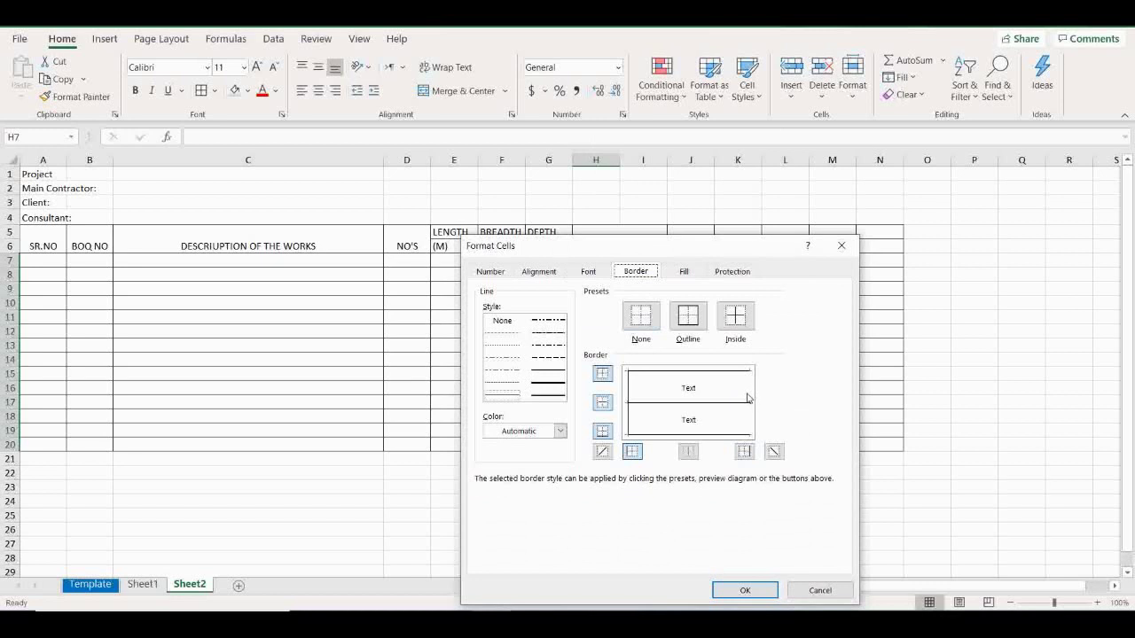
pyautogui.click(743, 591)
pyautogui.click(671, 318)
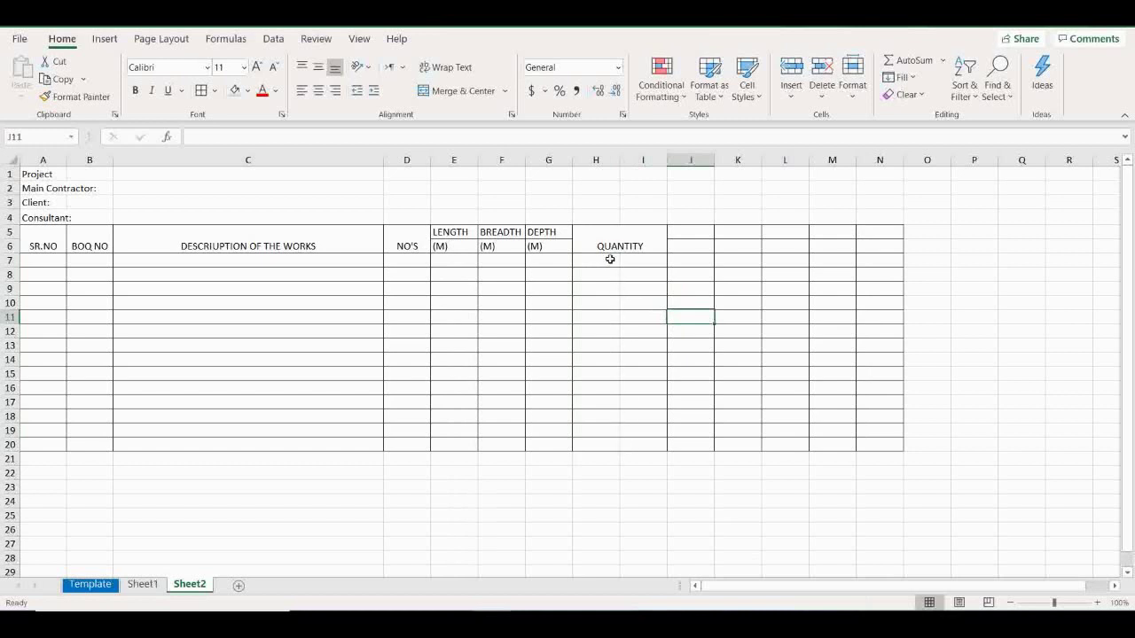
# Enter the column headings RATE, AMOUNT, UNIT RATE, SUB TOTAL and REMARK'S in cells J5 to N5.
pyautogui.moveTo(690, 233); pyautogui.dragTo(693, 243)
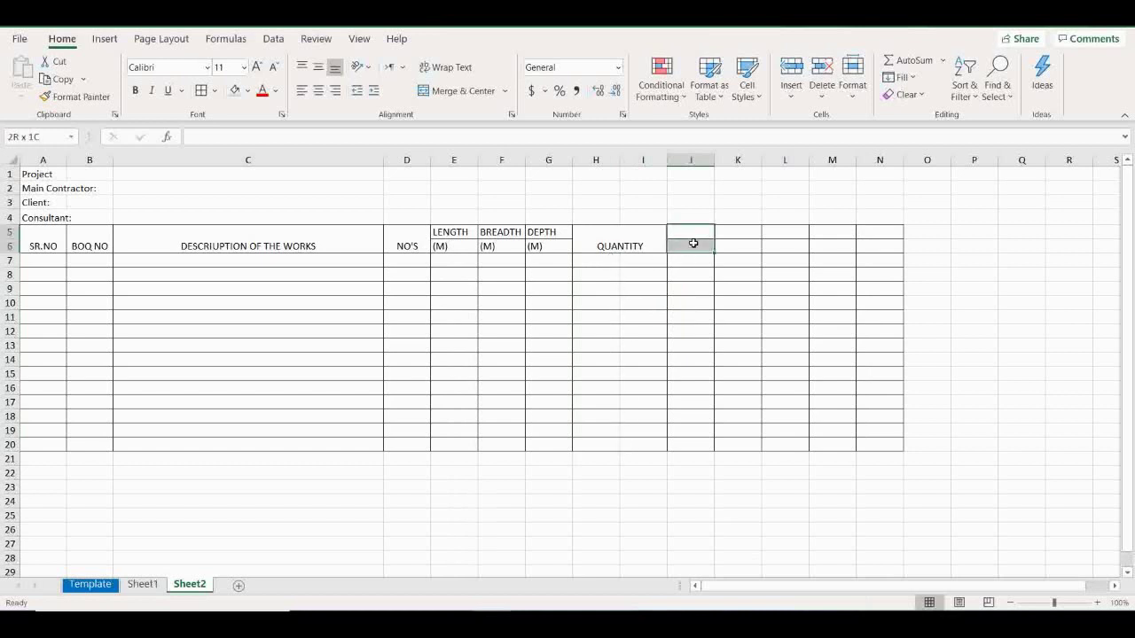
pyautogui.click(625, 240)
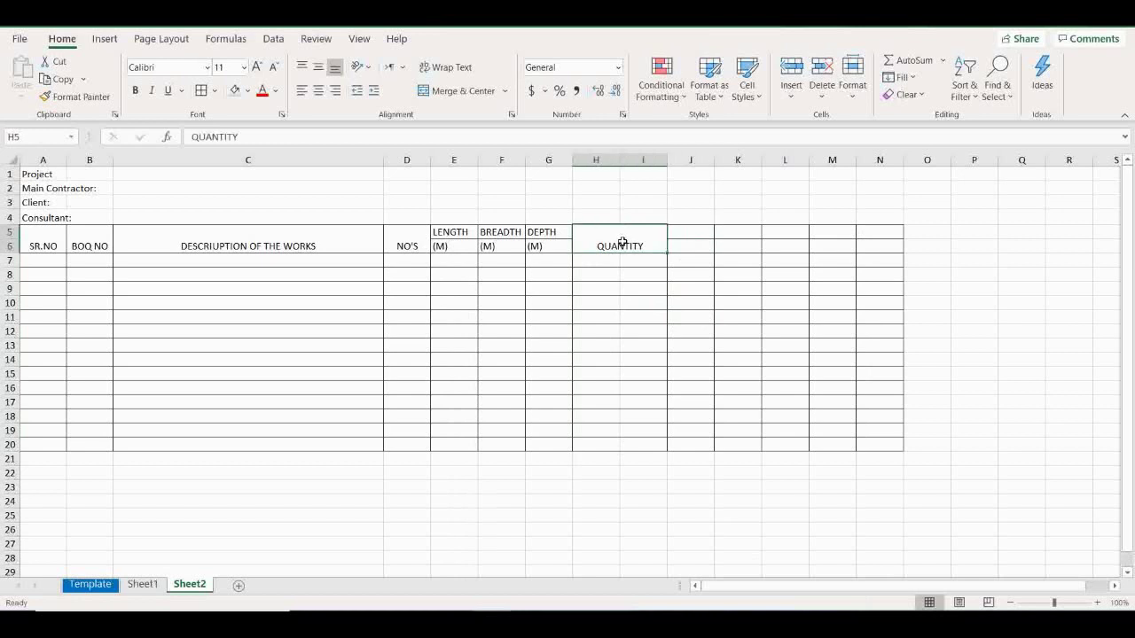
pyautogui.click(687, 232)
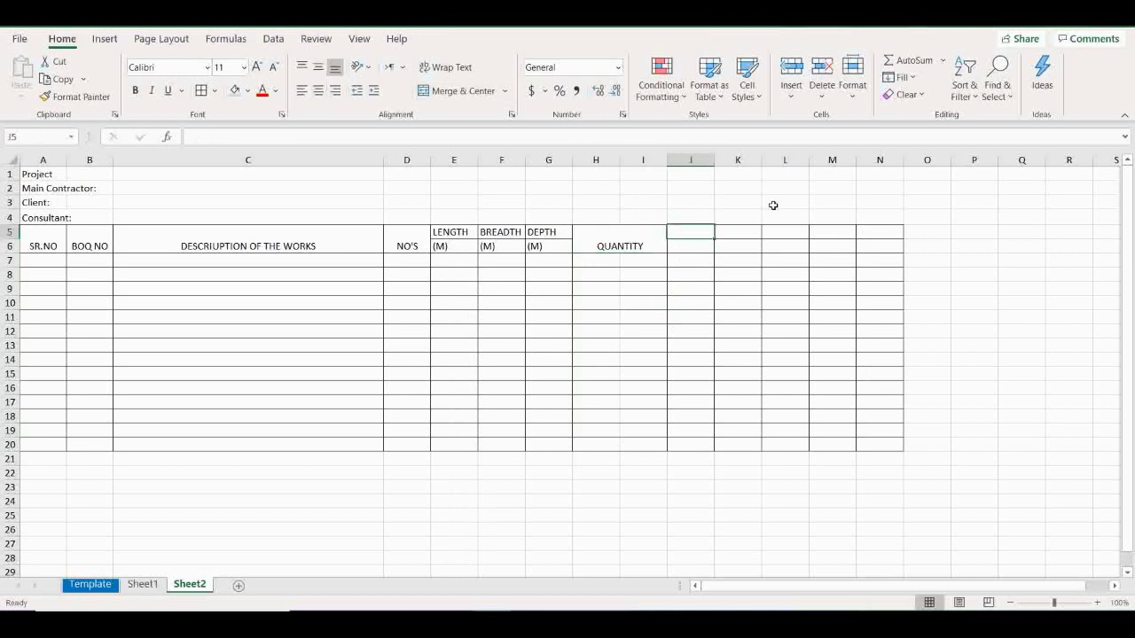
pyautogui.write('RATE')
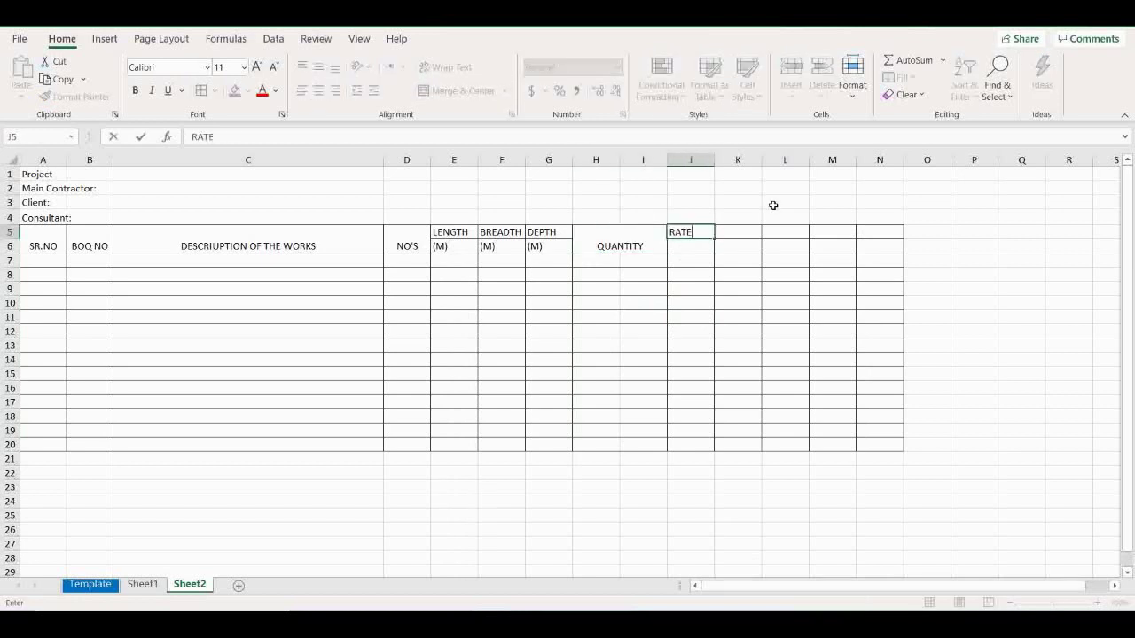
pyautogui.press('Tab')
pyautogui.write('AMOUN')
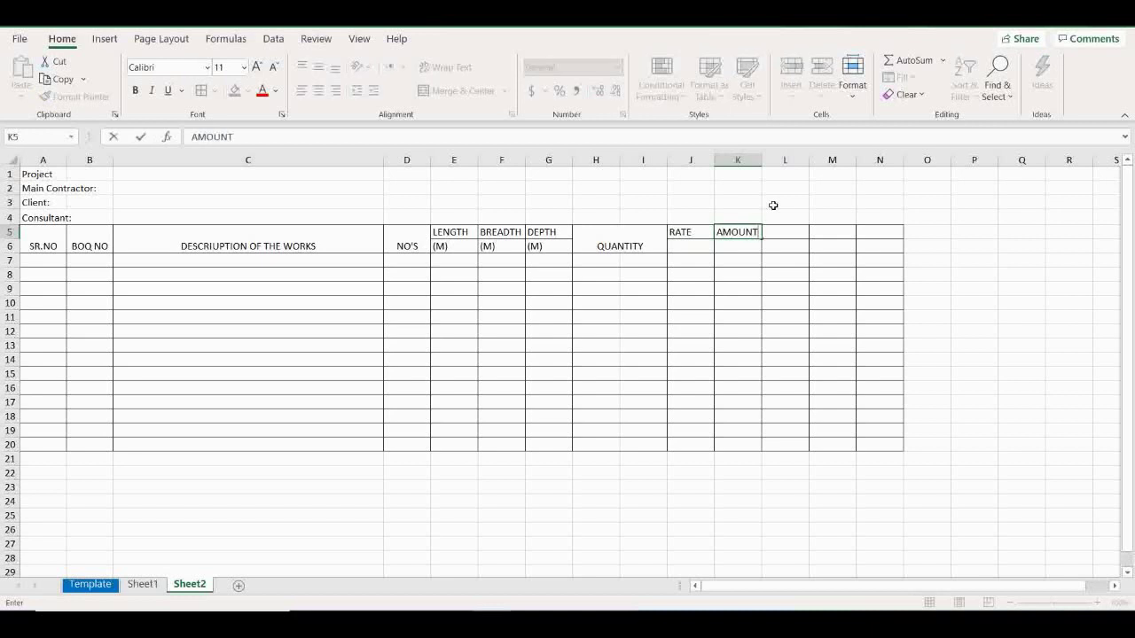
pyautogui.press('Tab')
pyautogui.write('UNI')
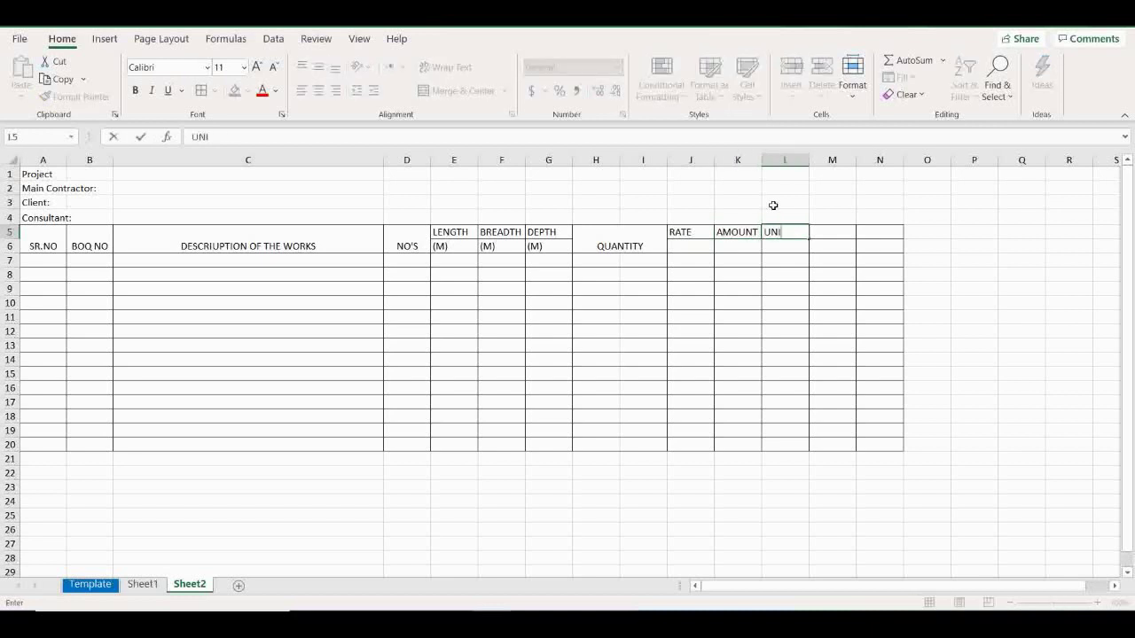
pyautogui.write('T RATE')
pyautogui.press('Tab')
pyautogui.write('S')
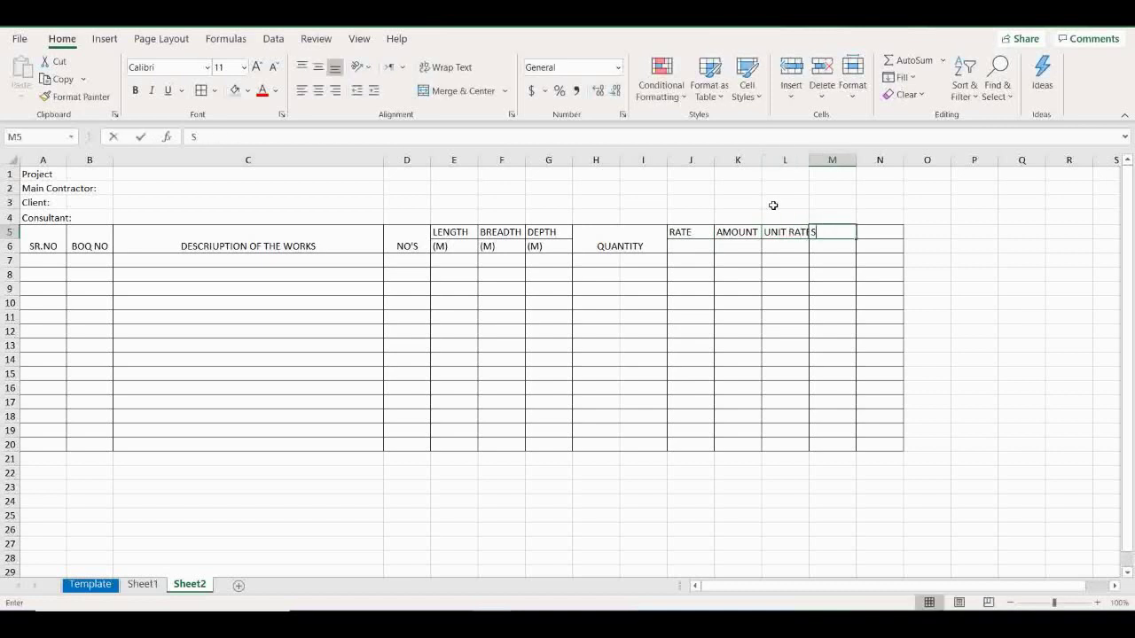
pyautogui.write('UB TOTAL')
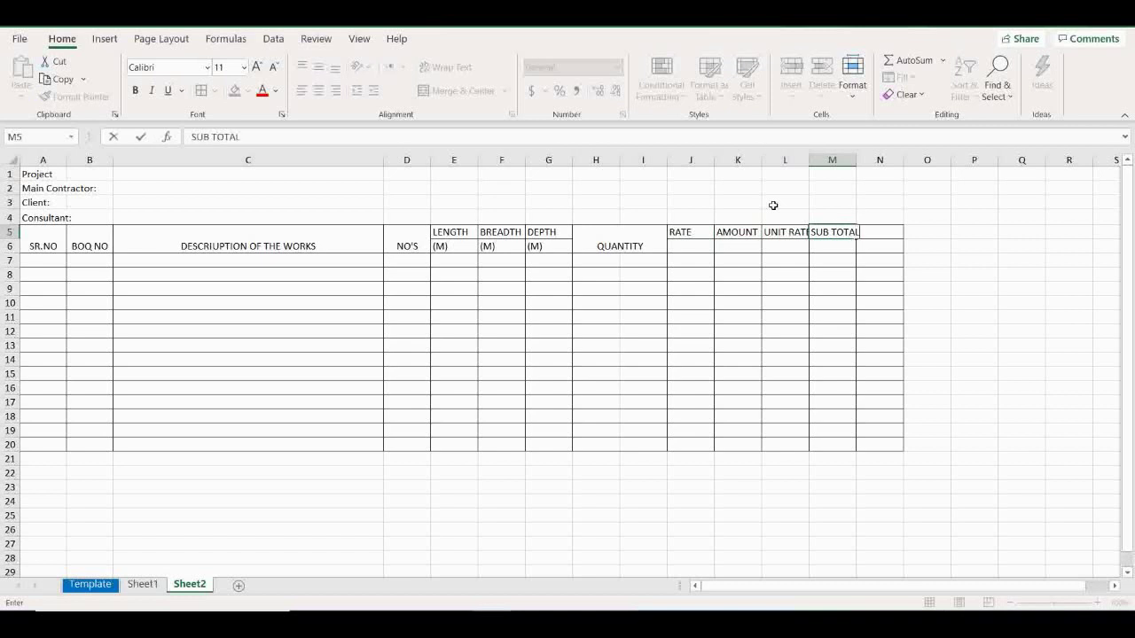
pyautogui.press('Tab')
pyautogui.write('REMA')
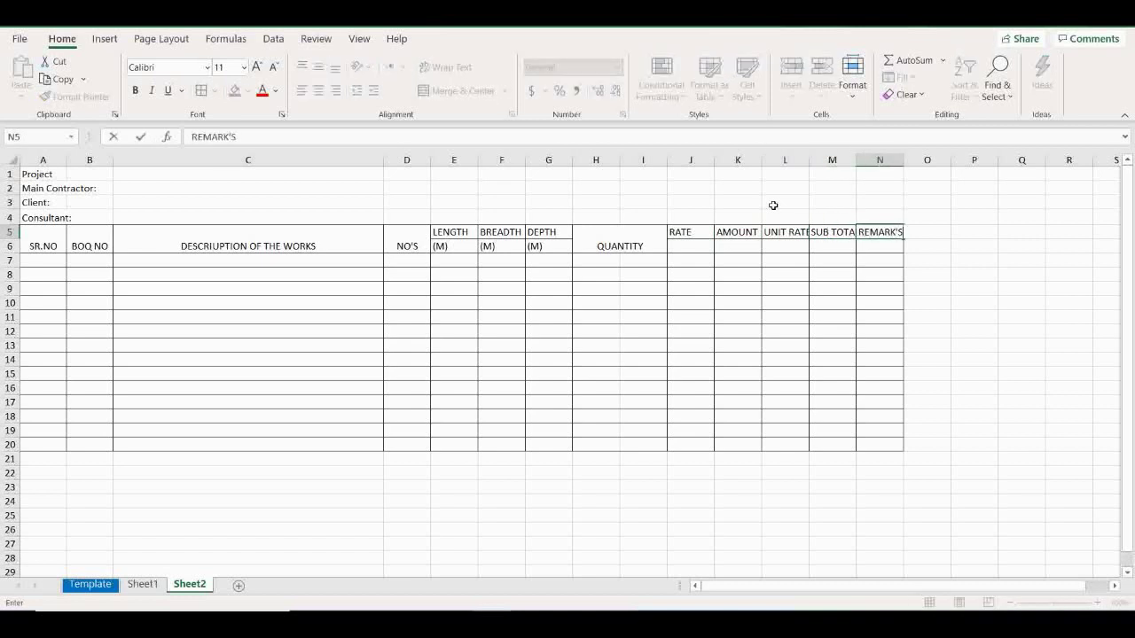
pyautogui.press('Return')
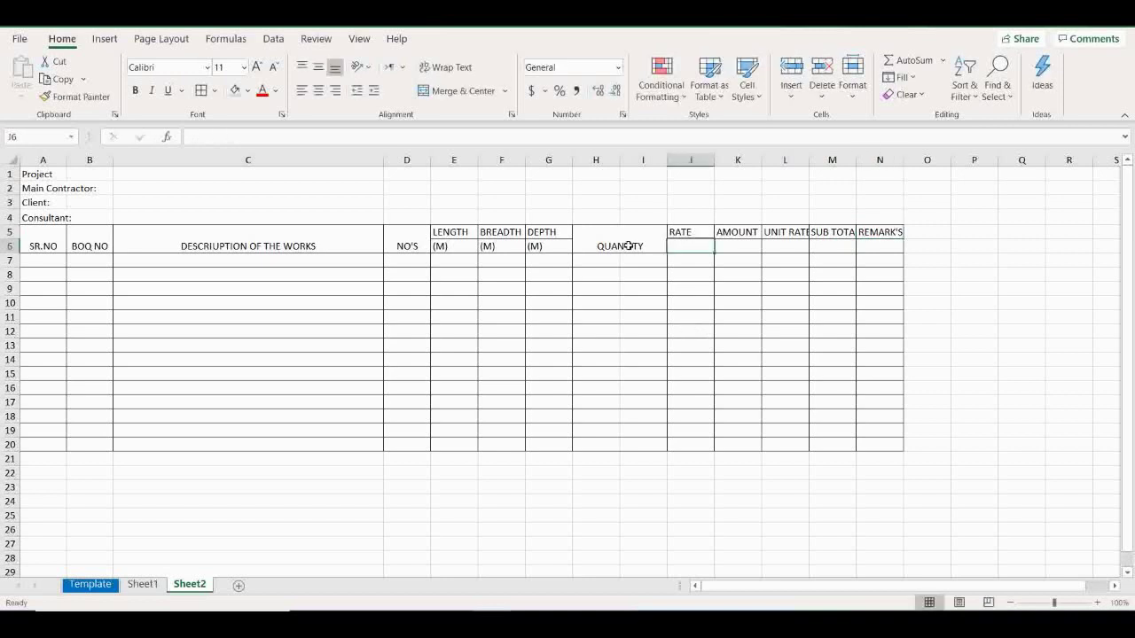
# Set the width of the length, breadth and depth columns E to G to 10.
pyautogui.click(463, 159)
pyautogui.moveTo(463, 159); pyautogui.dragTo(543, 156)
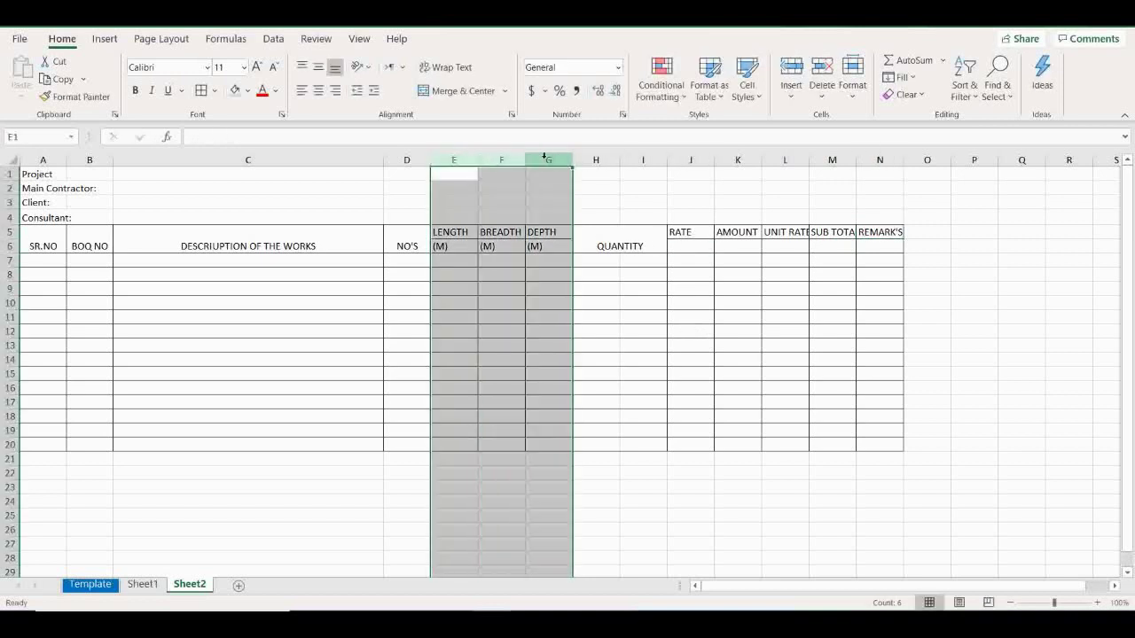
pyautogui.rightClick(544, 156)
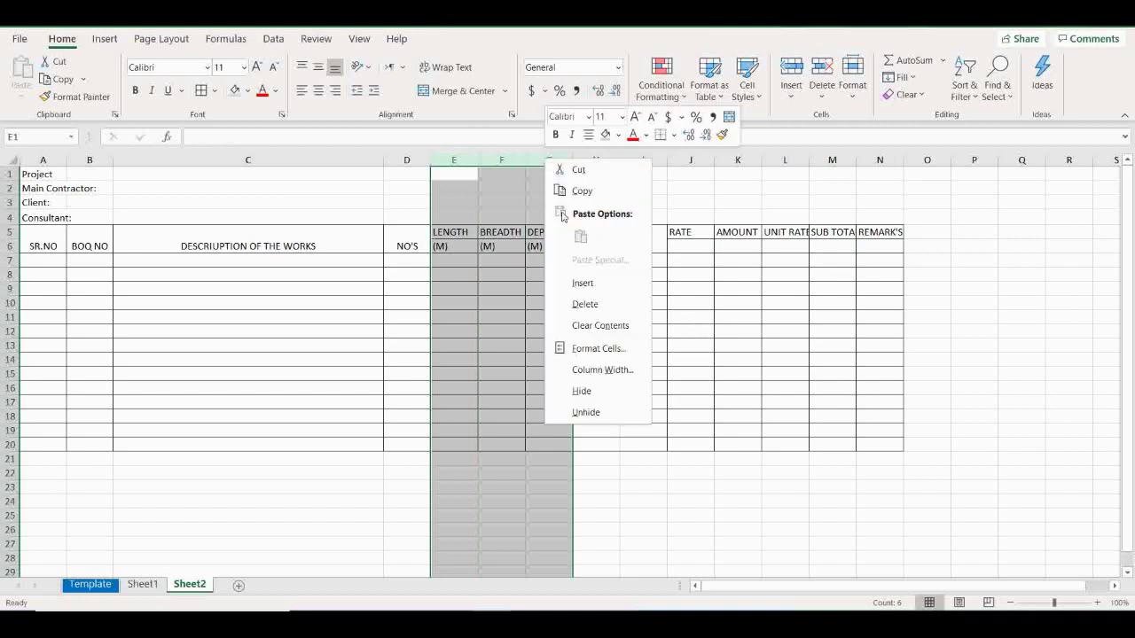
pyautogui.click(598, 370)
pyautogui.write('10')
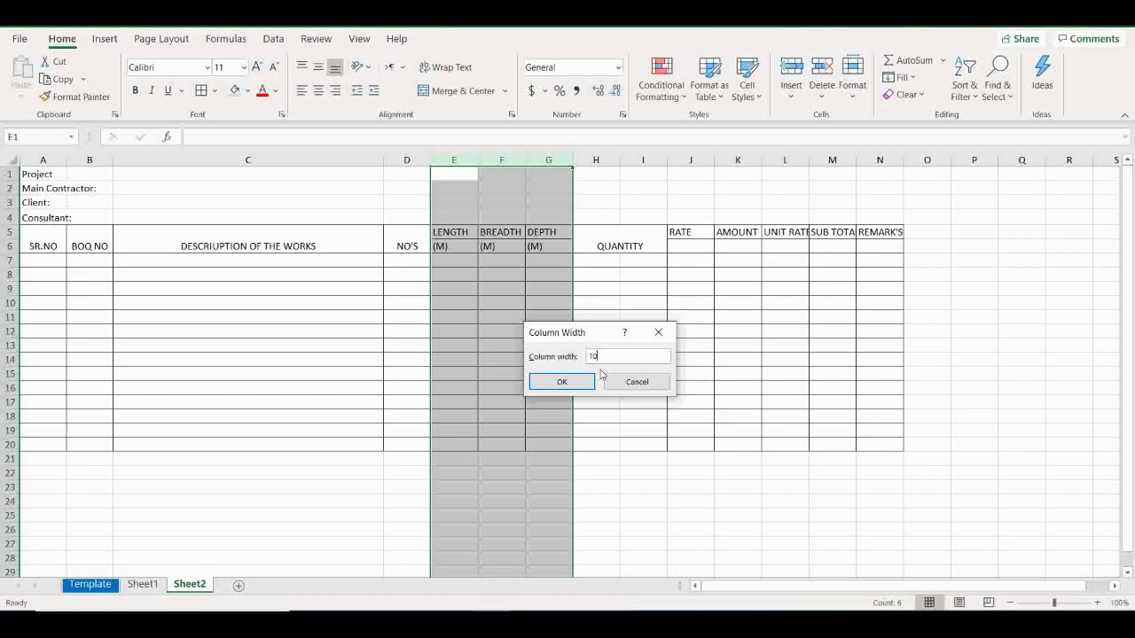
pyautogui.click(593, 380)
# Set the width of column H, the first column under the quantity heading, to 13.
pyautogui.click(636, 158)
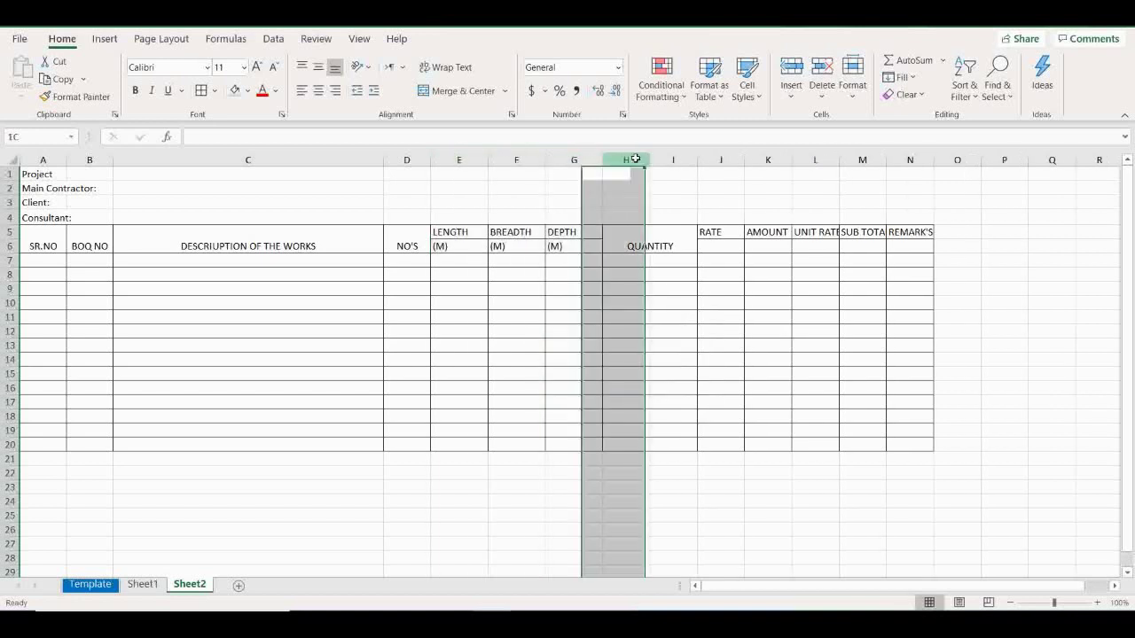
pyautogui.rightClick(637, 159)
pyautogui.click(687, 367)
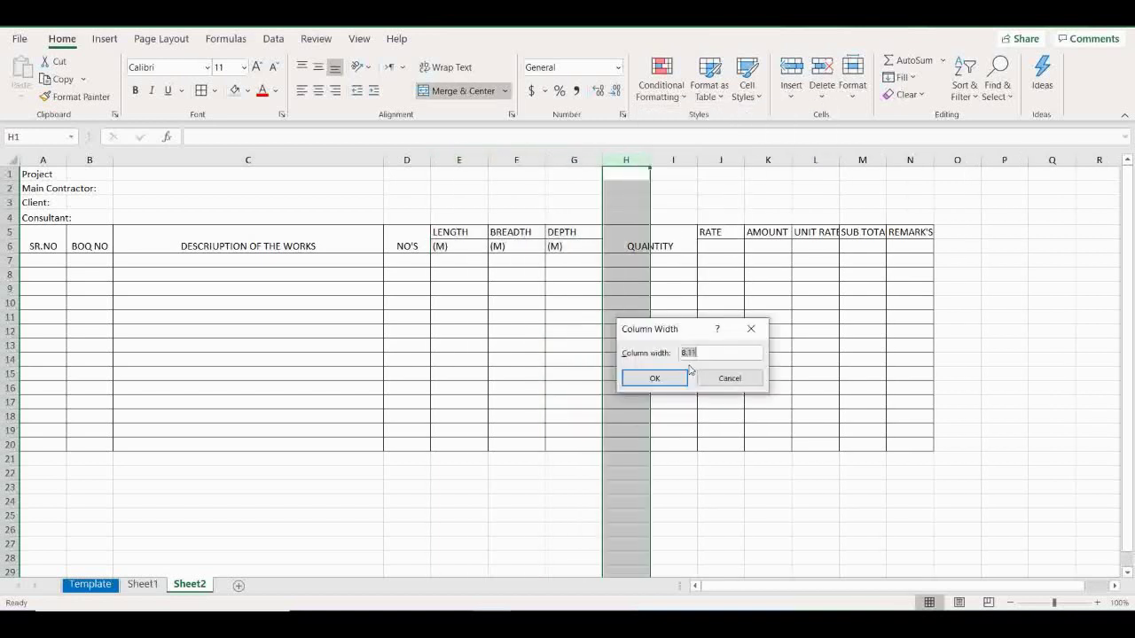
pyautogui.write('13')
pyautogui.press('Return')
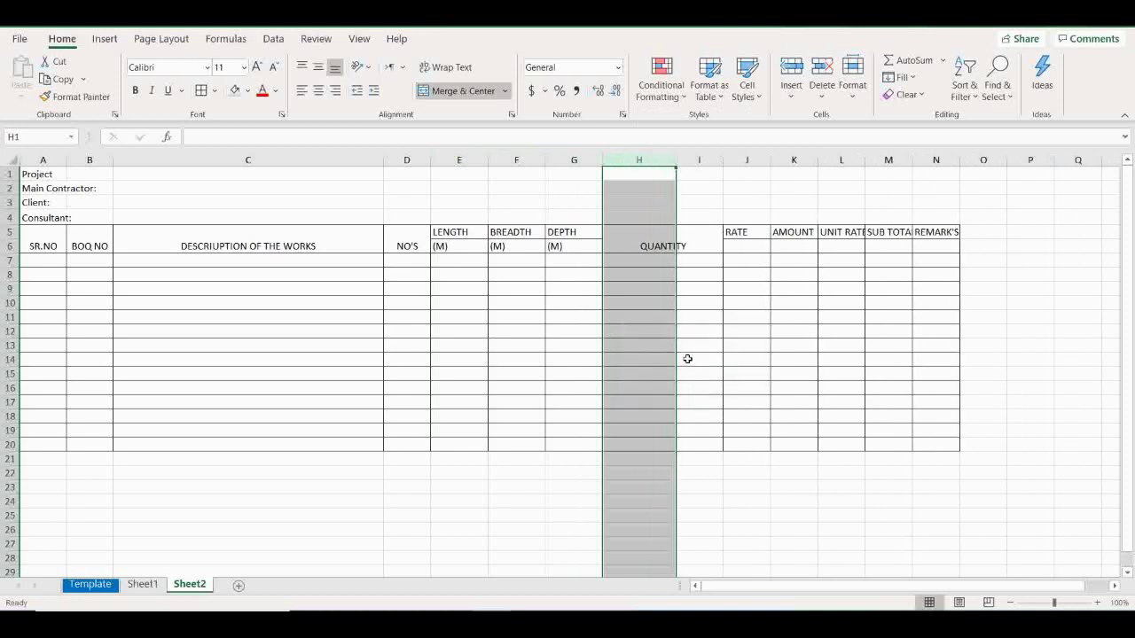
# Set the width of column I, the second column under the quantity heading, to 8.
pyautogui.click(701, 160)
pyautogui.rightClick(705, 160)
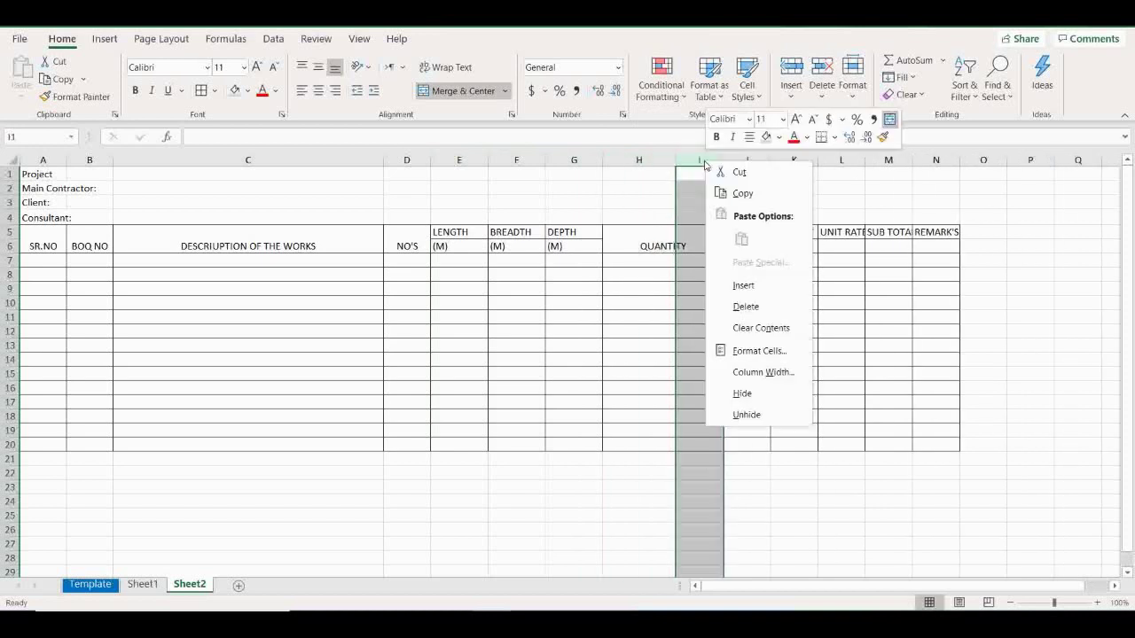
pyautogui.click(762, 372)
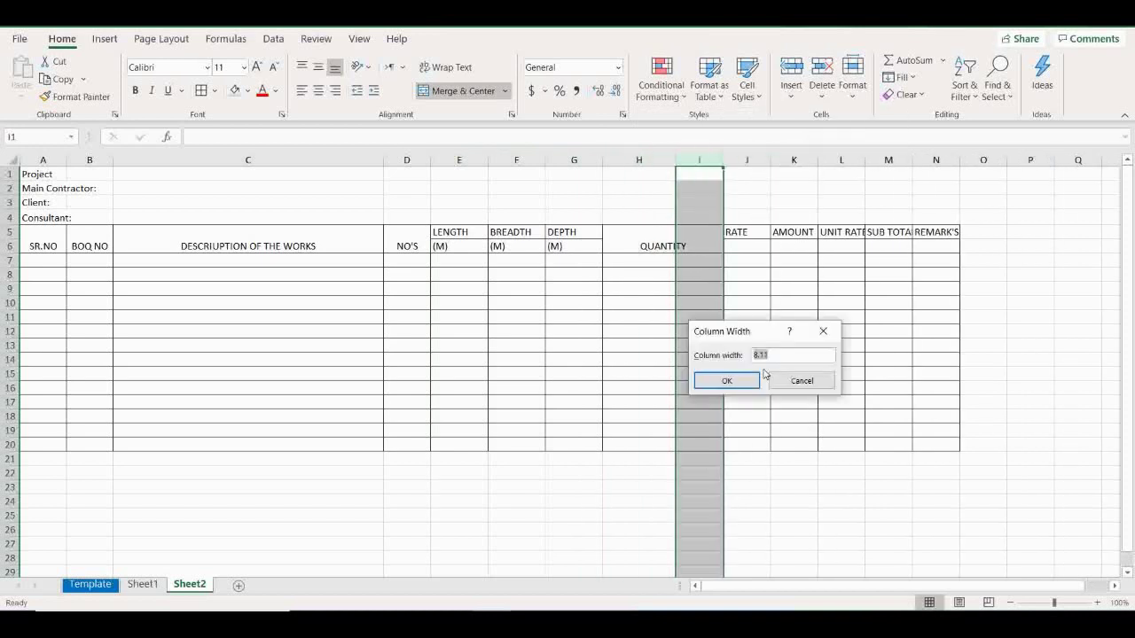
pyautogui.write('8')
pyautogui.press('Return')
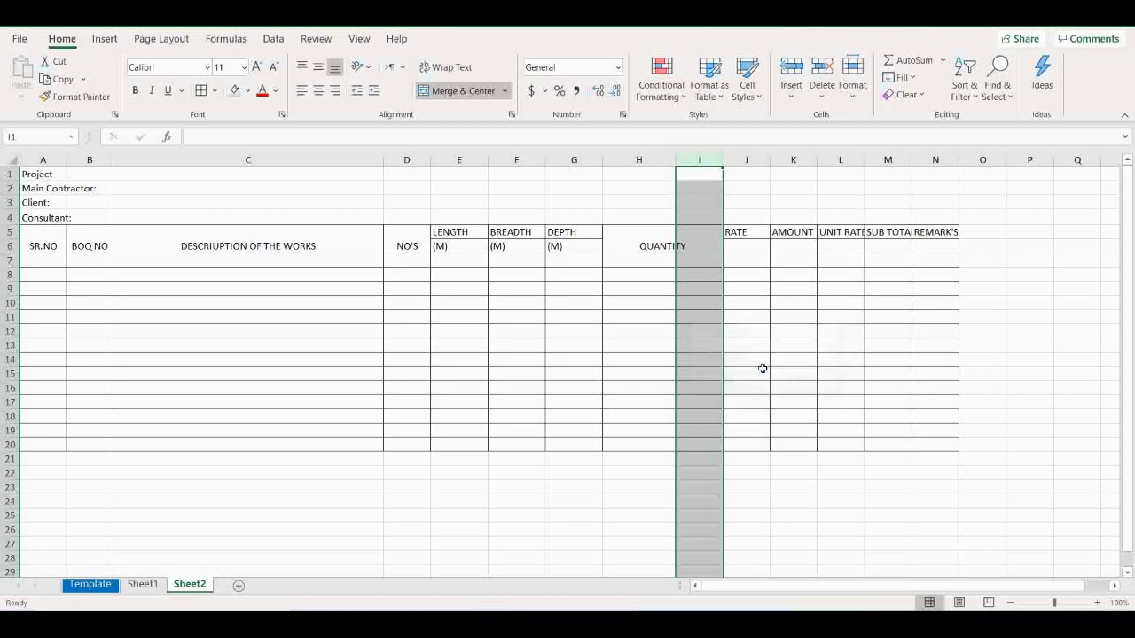
# Set the width of columns J to M, from rate through sub total, to 10.
pyautogui.click(750, 160)
pyautogui.moveTo(753, 164); pyautogui.dragTo(877, 173)
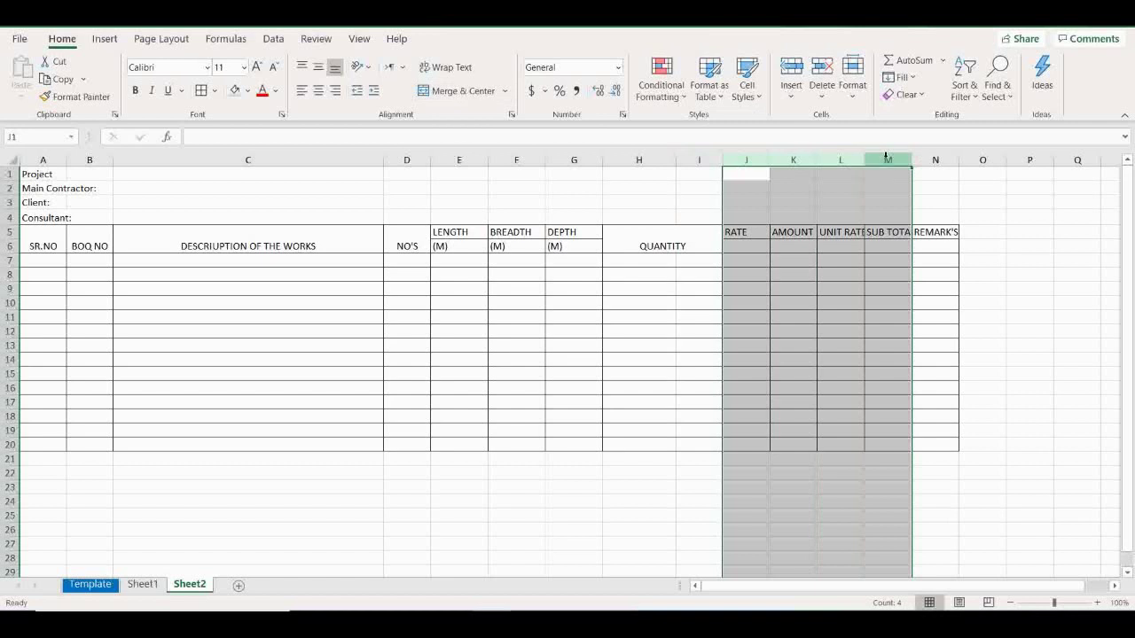
pyautogui.rightClick(887, 160)
pyautogui.click(935, 369)
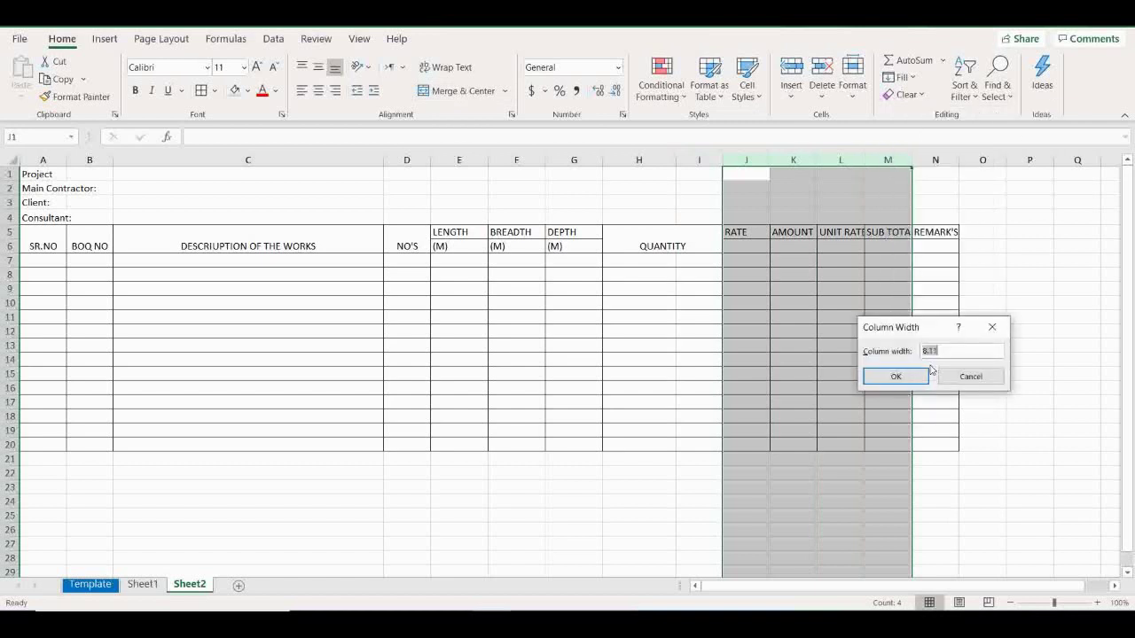
pyautogui.write('10')
pyautogui.click(925, 376)
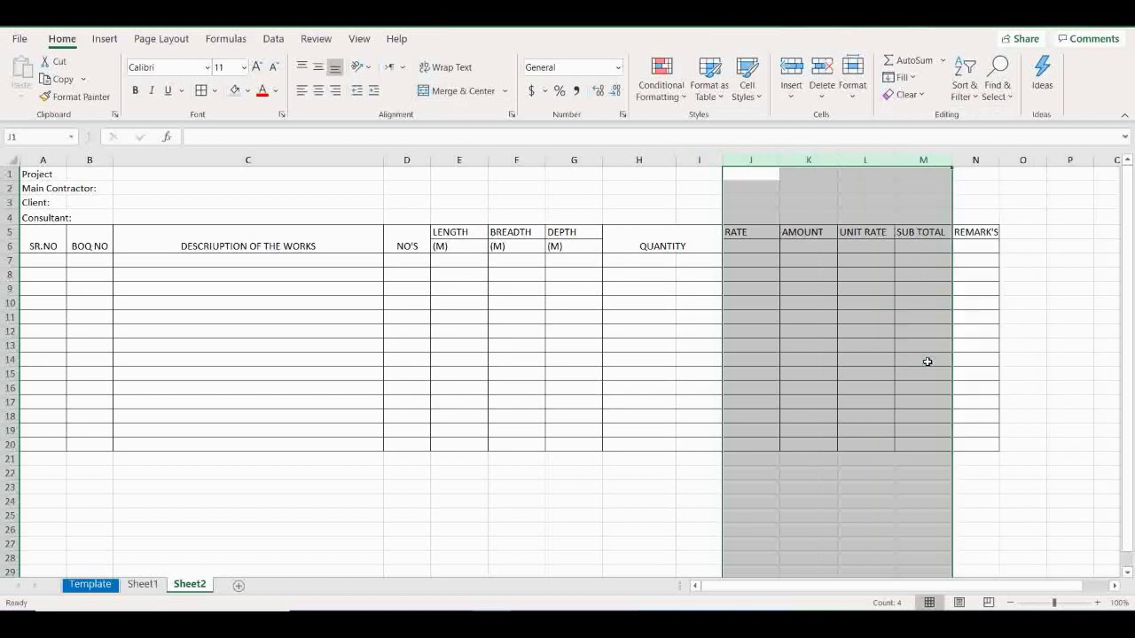
# Set the width of the remarks column N to 40.
pyautogui.click(976, 159)
pyautogui.rightClick(975, 161)
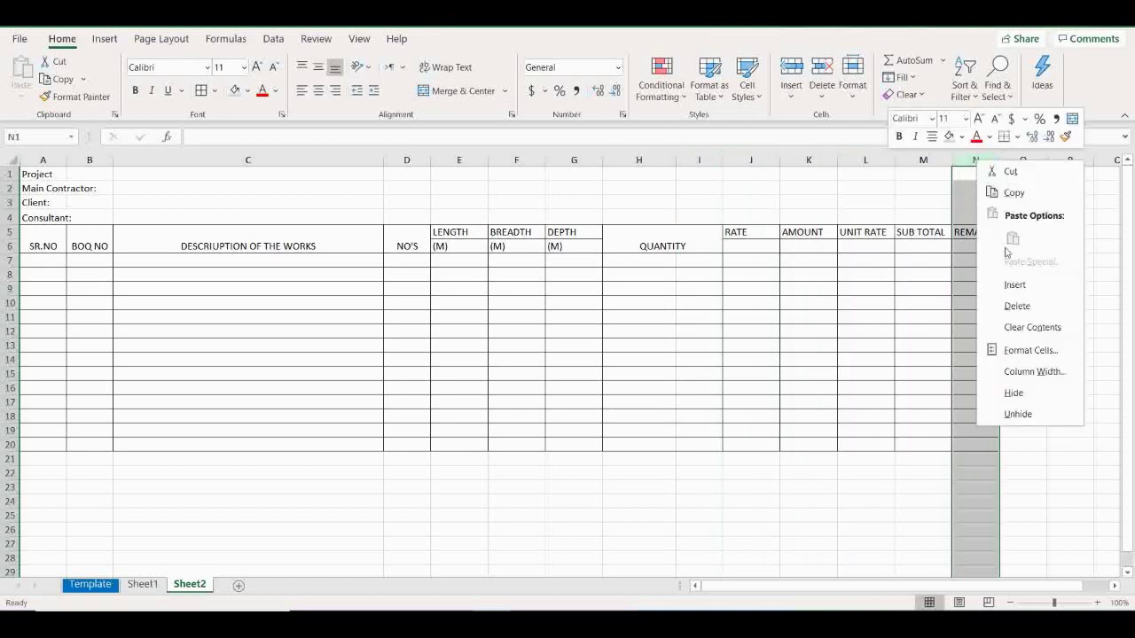
pyautogui.click(1022, 372)
pyautogui.write('40')
pyautogui.press('Return')
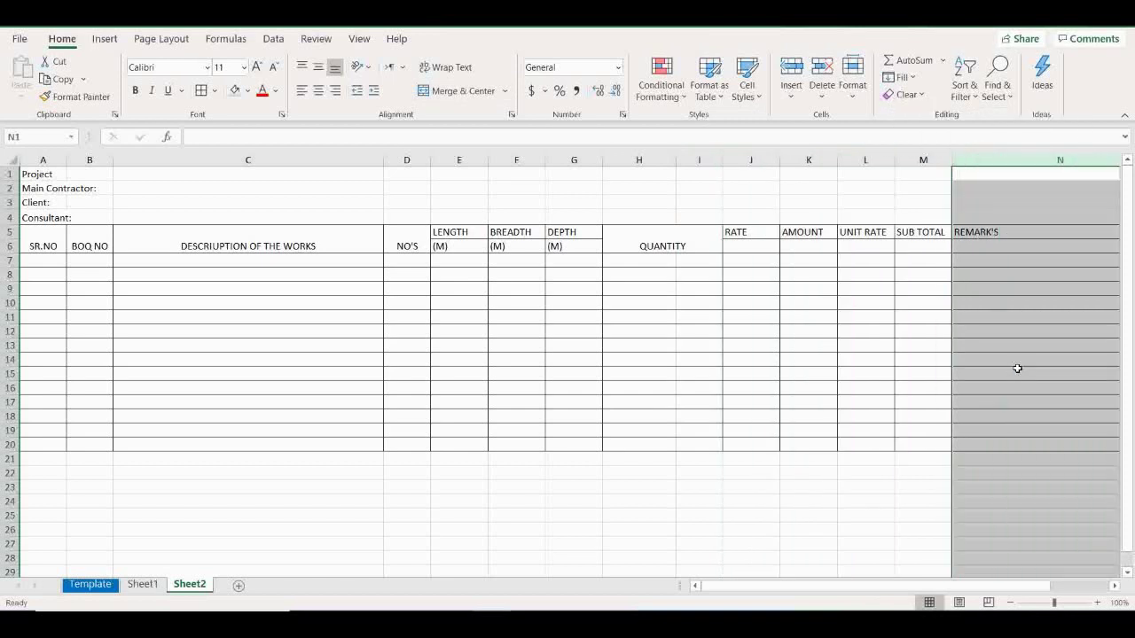
# Set the height of header rows 5 and 6 to 22.
pyautogui.moveTo(11, 232); pyautogui.dragTo(13, 244)
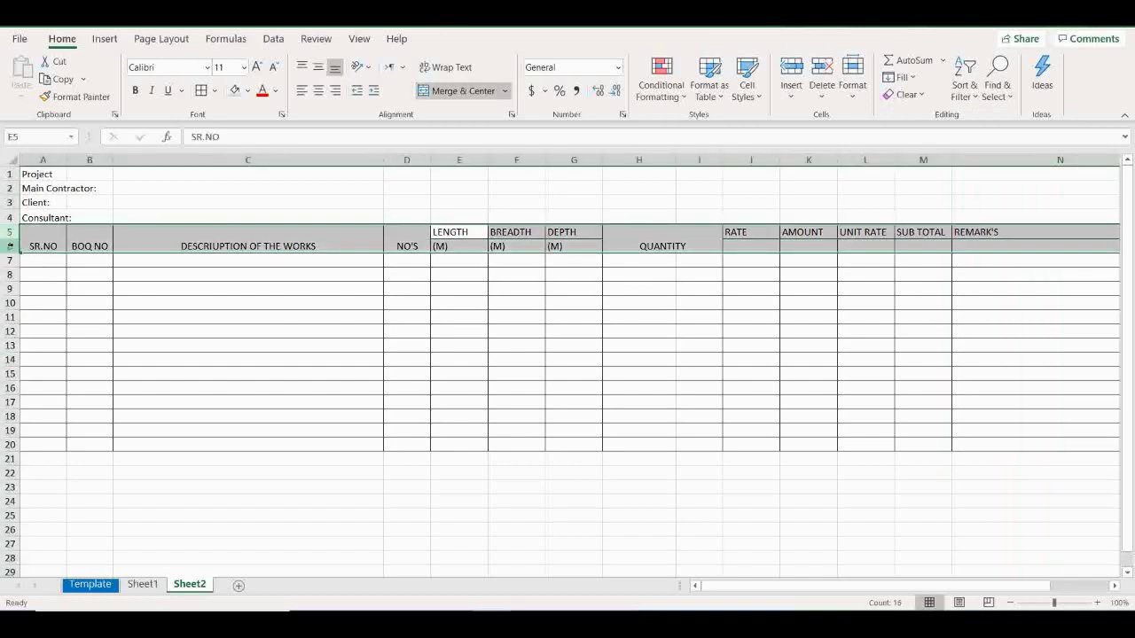
pyautogui.rightClick(14, 246)
pyautogui.click(66, 456)
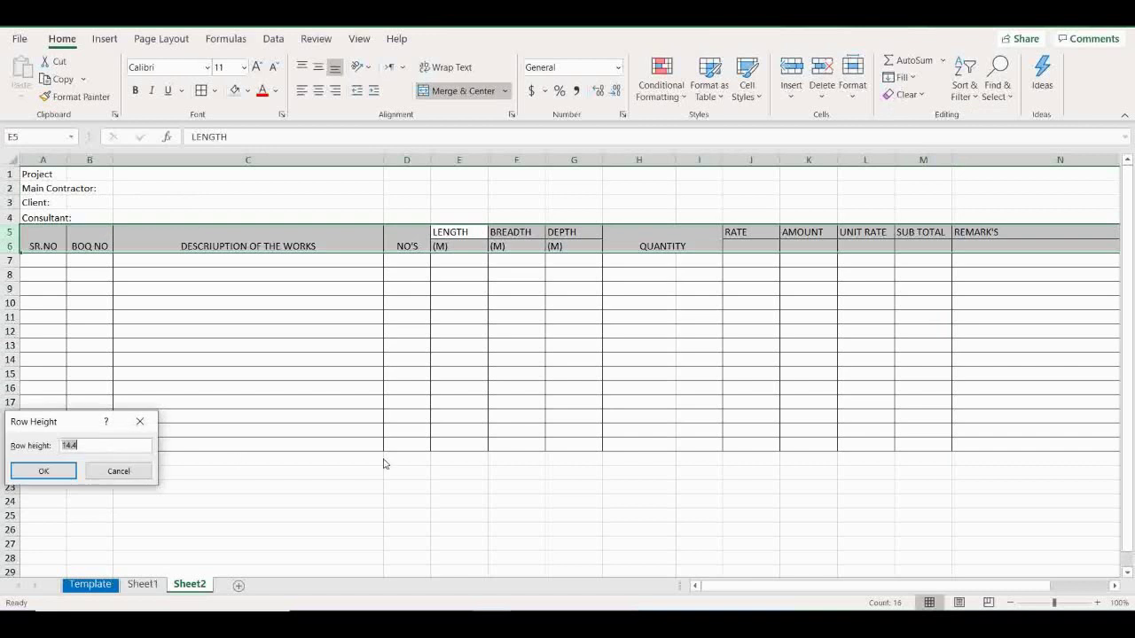
pyautogui.write('22')
pyautogui.press('Return')
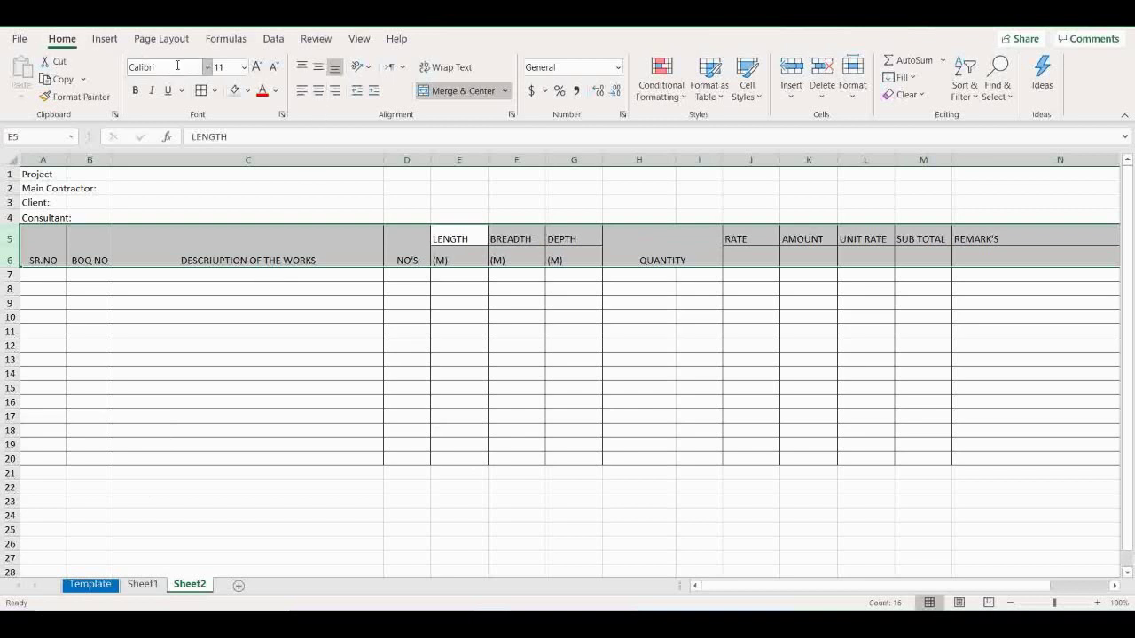
# Center the headings in rows 5 and 6 vertically and horizontally and make them bold.
pyautogui.click(316, 76)
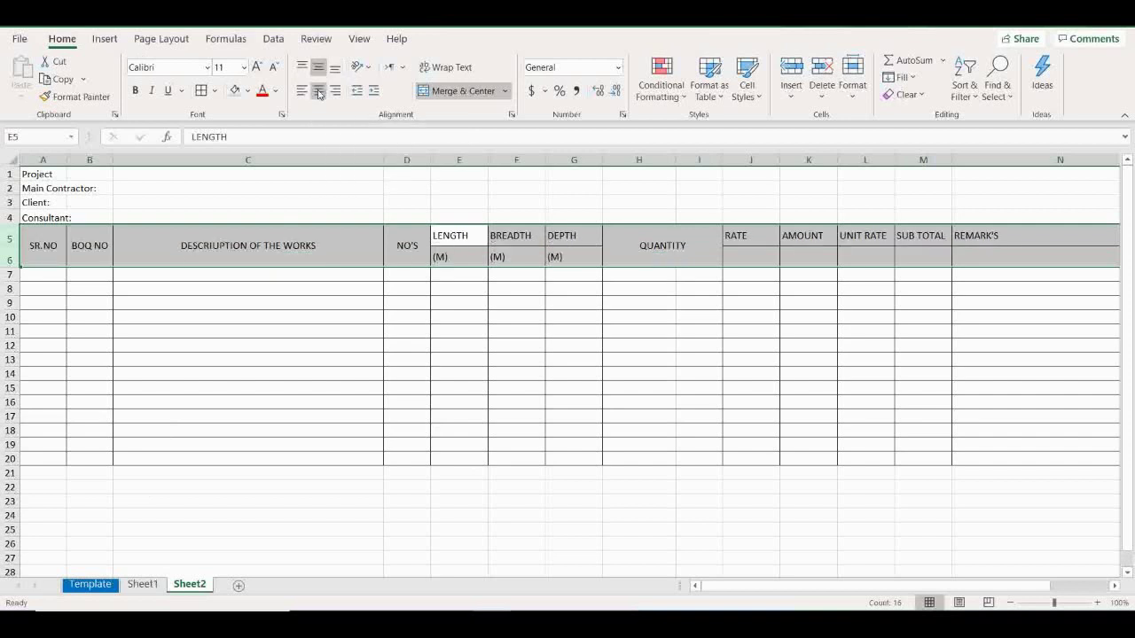
pyautogui.click(318, 92)
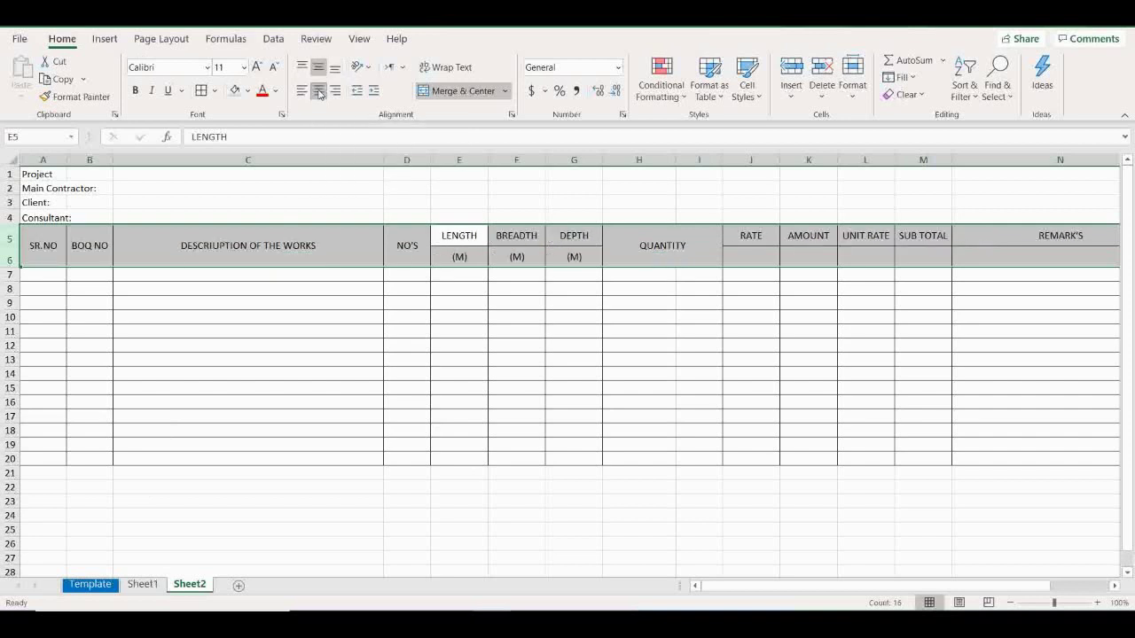
pyautogui.click(135, 91)
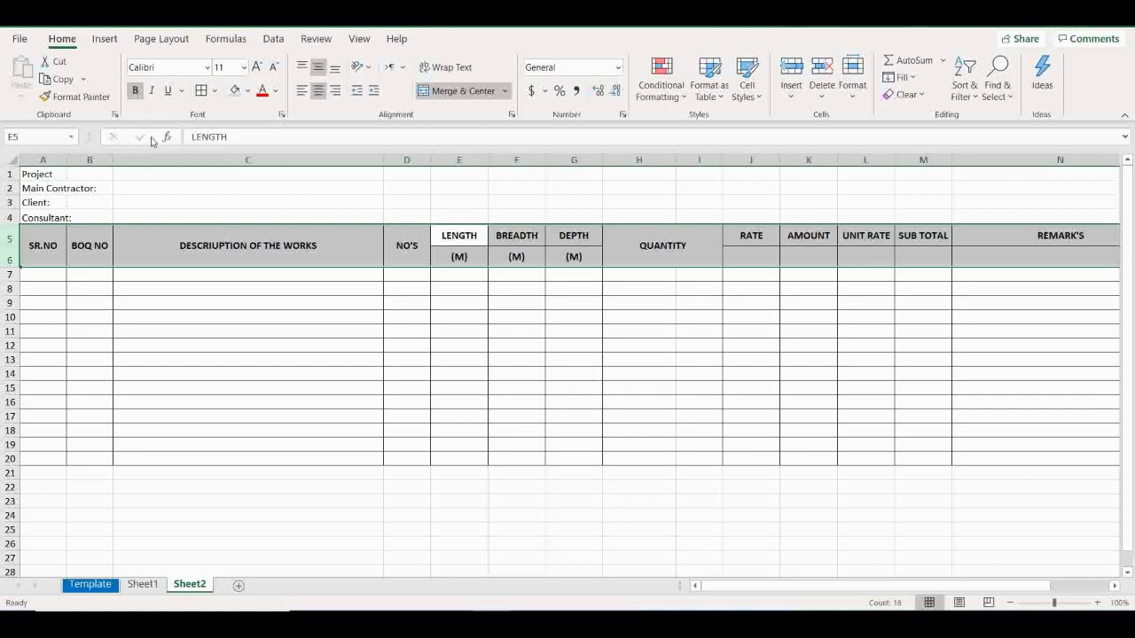
# Set the height of the table body rows 7 to 20 to 27.
pyautogui.click(9, 275)
pyautogui.moveTo(8, 275); pyautogui.dragTo(7, 451)
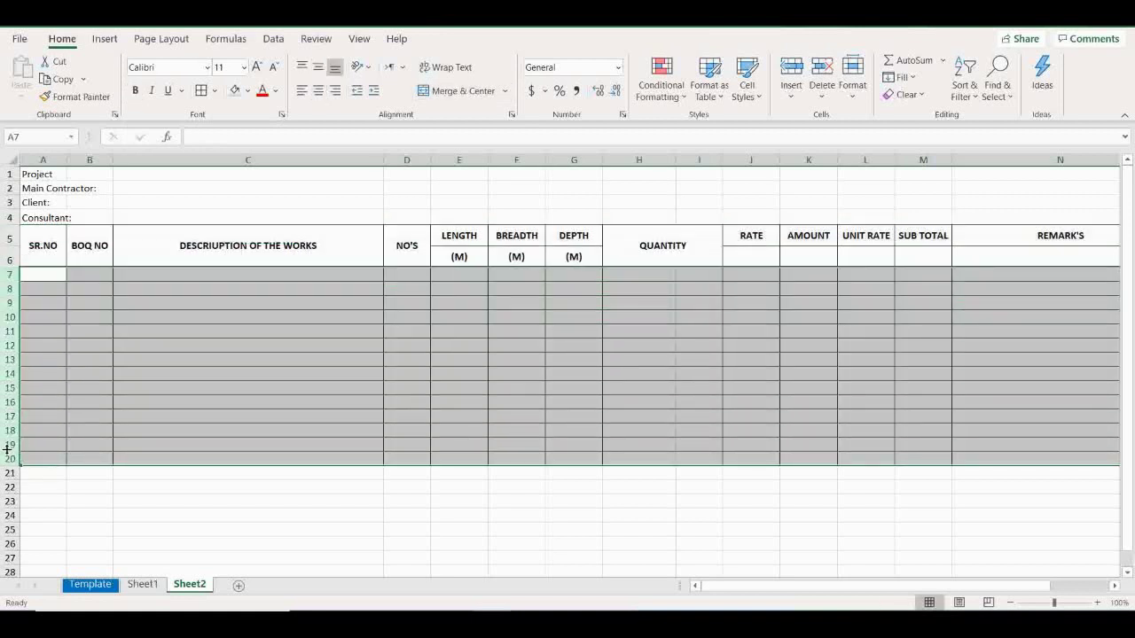
pyautogui.rightClick(7, 451)
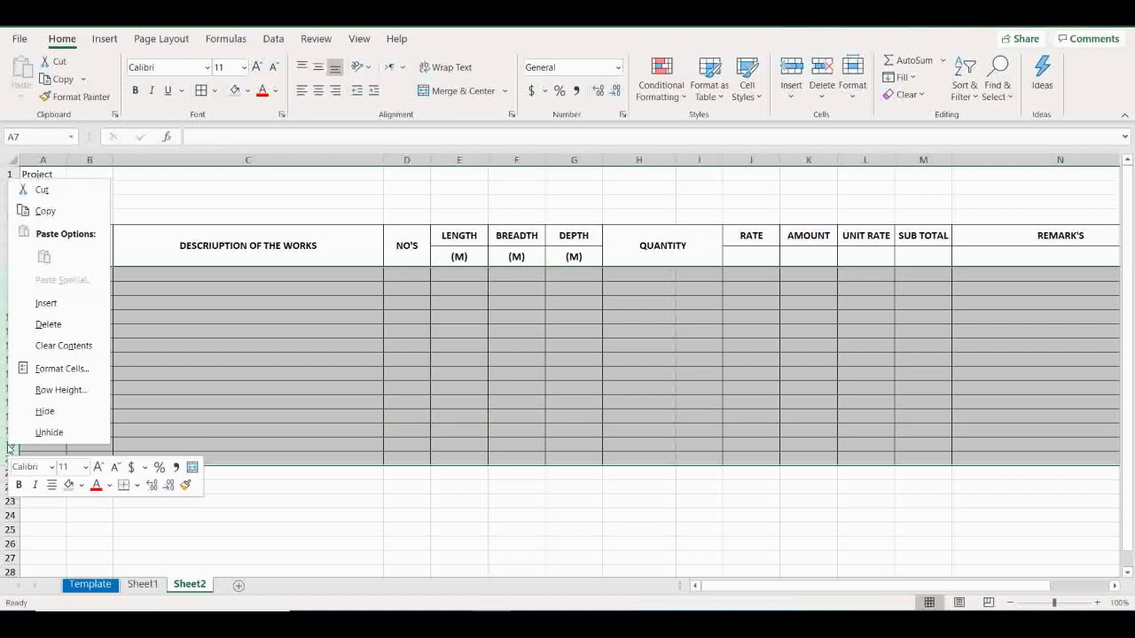
pyautogui.click(49, 391)
pyautogui.write('27')
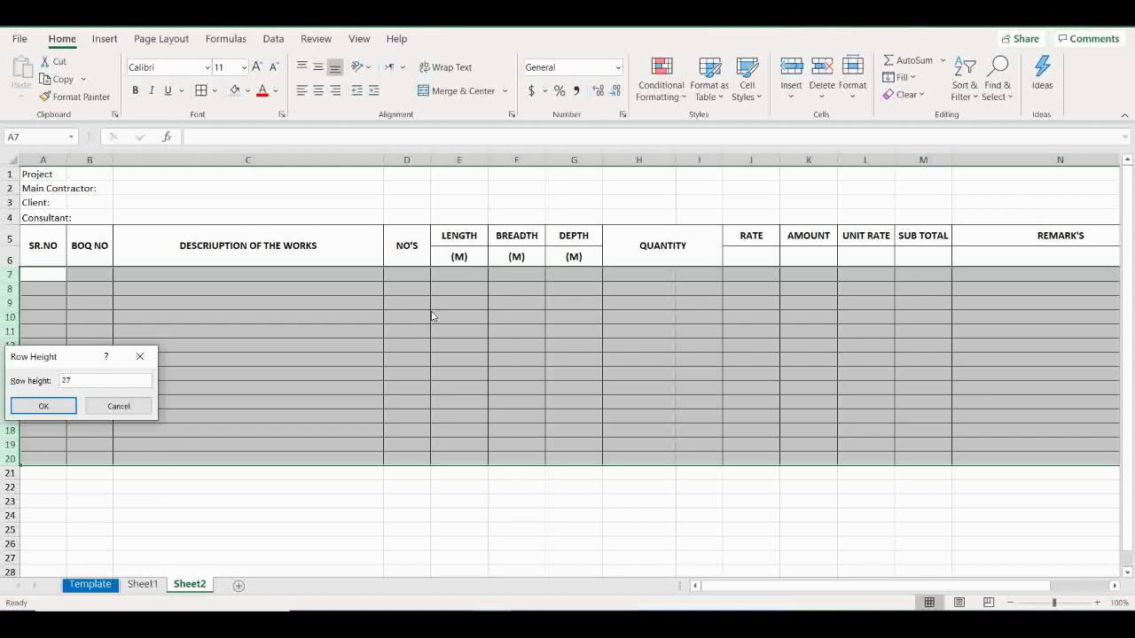
pyautogui.press('Return')
pyautogui.click(401, 356)
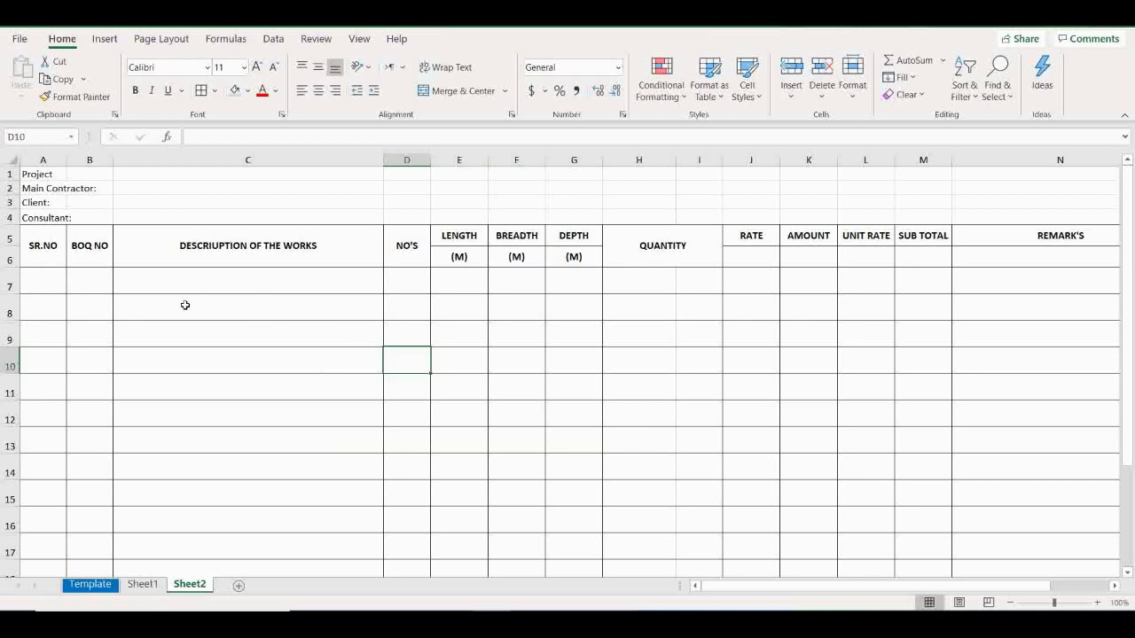
pyautogui.click(64, 288)
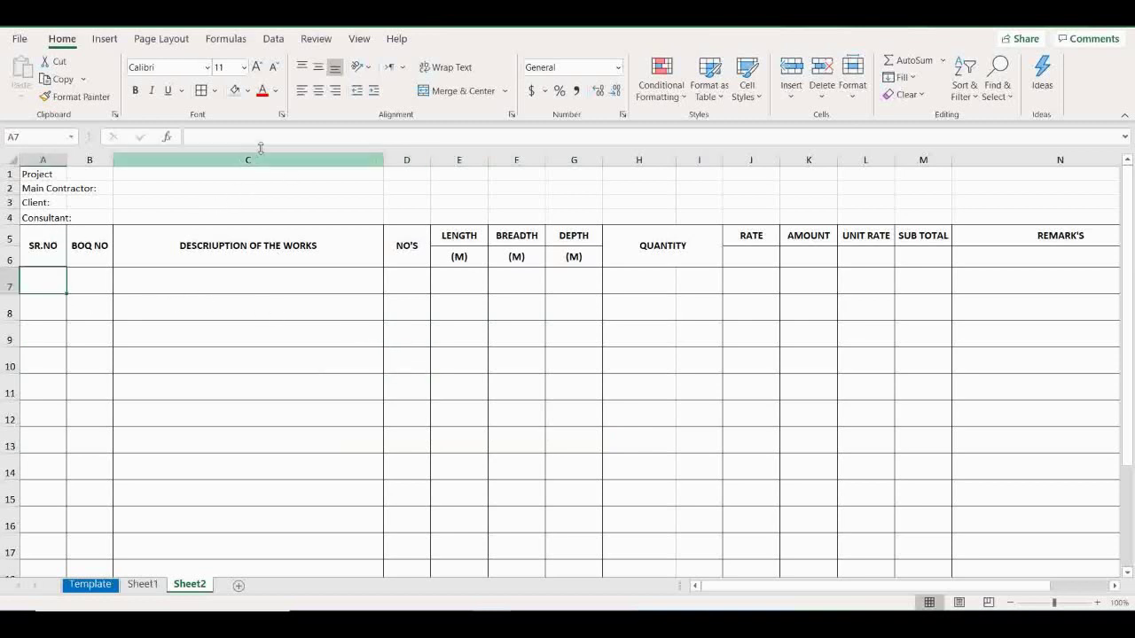
pyautogui.click(276, 92)
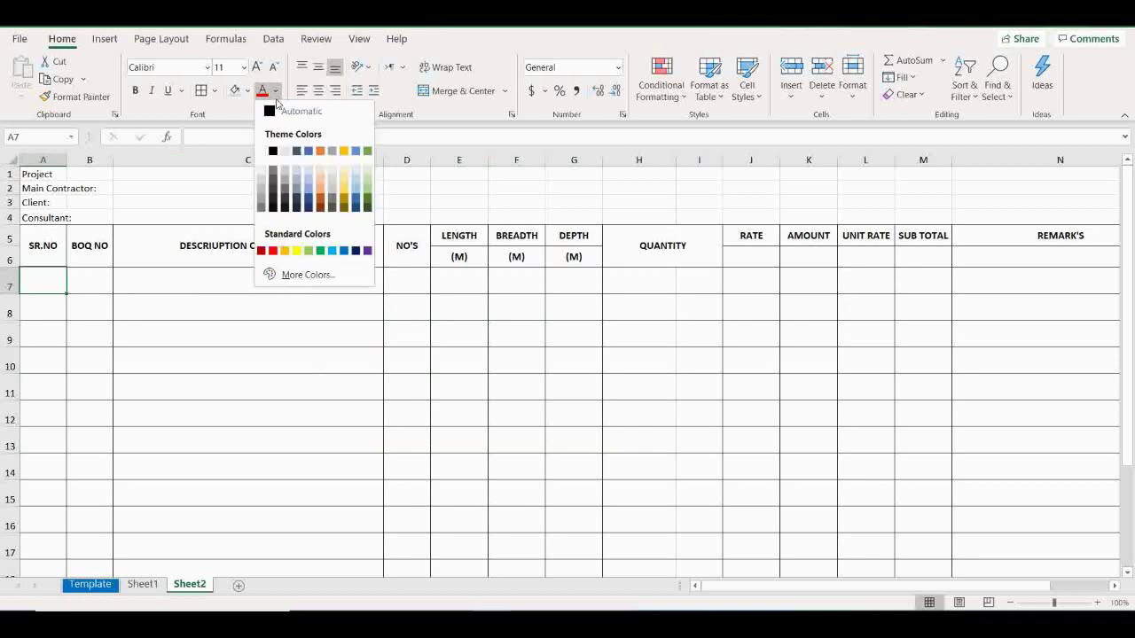
pyautogui.click(248, 92)
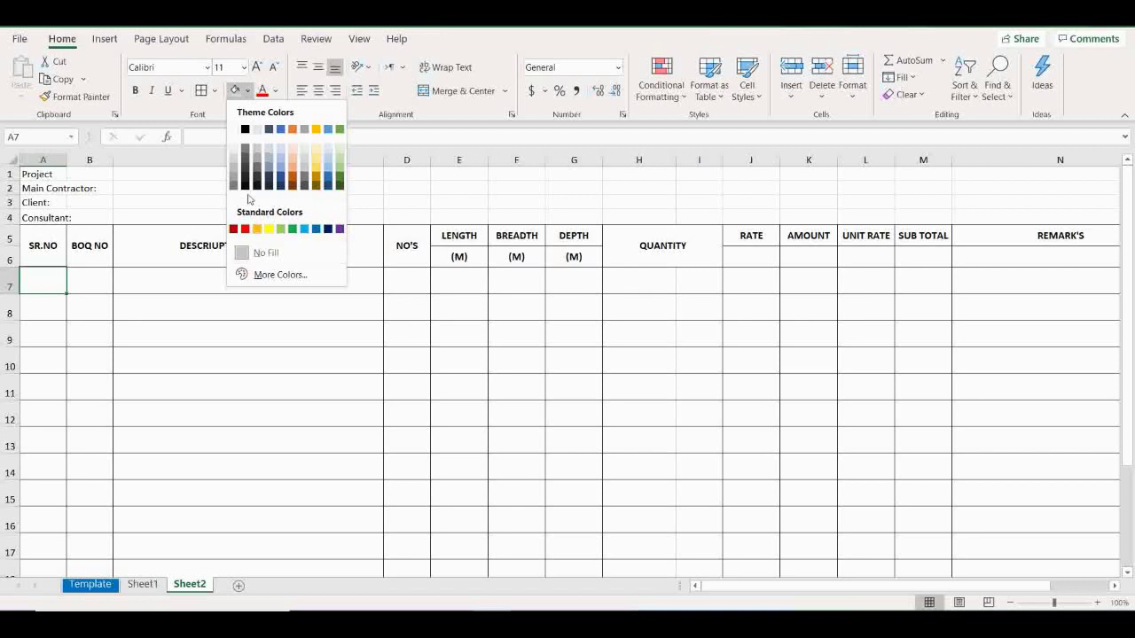
pyautogui.click(191, 194)
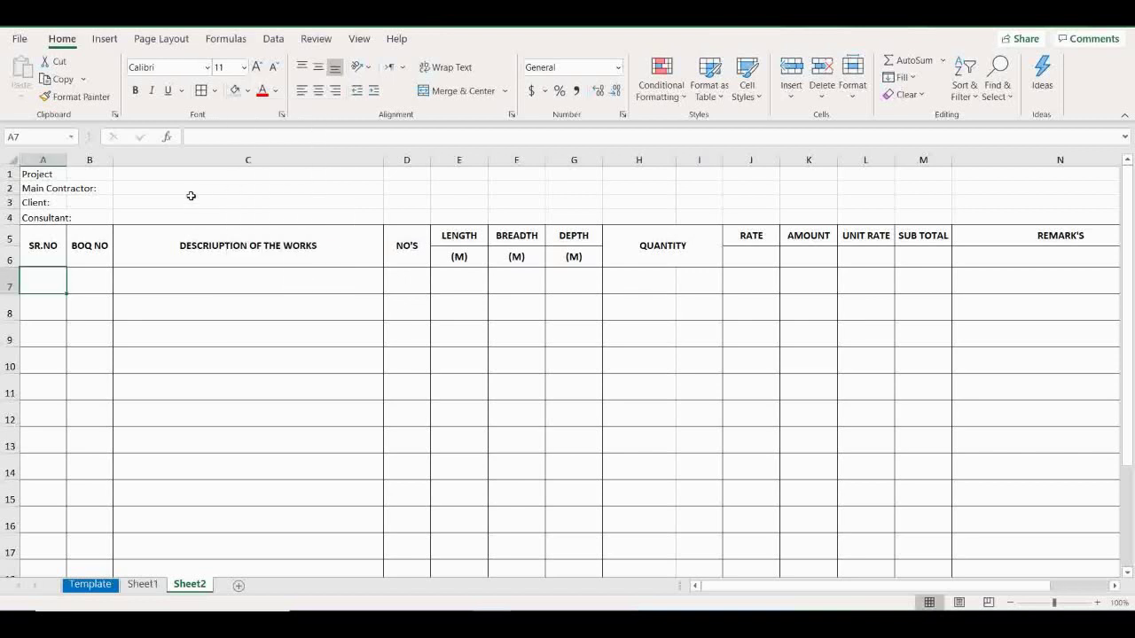
# Draw red border lines over the table's header rows 5 and 6, including the line between the dimension headings and their units.
pyautogui.click(214, 91)
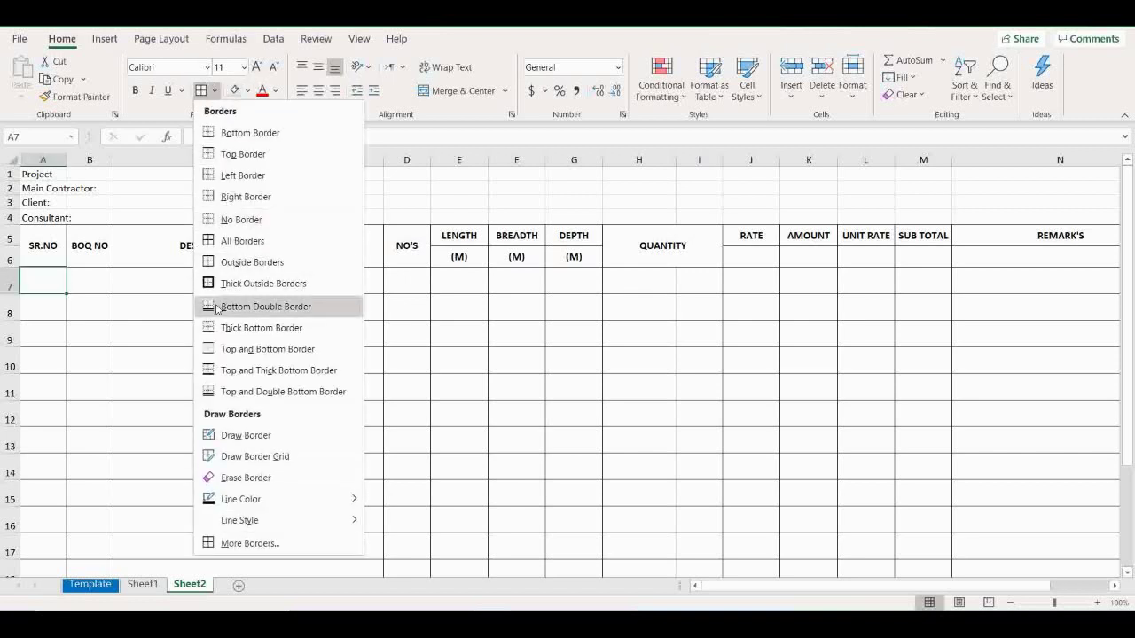
pyautogui.moveTo(258, 504)
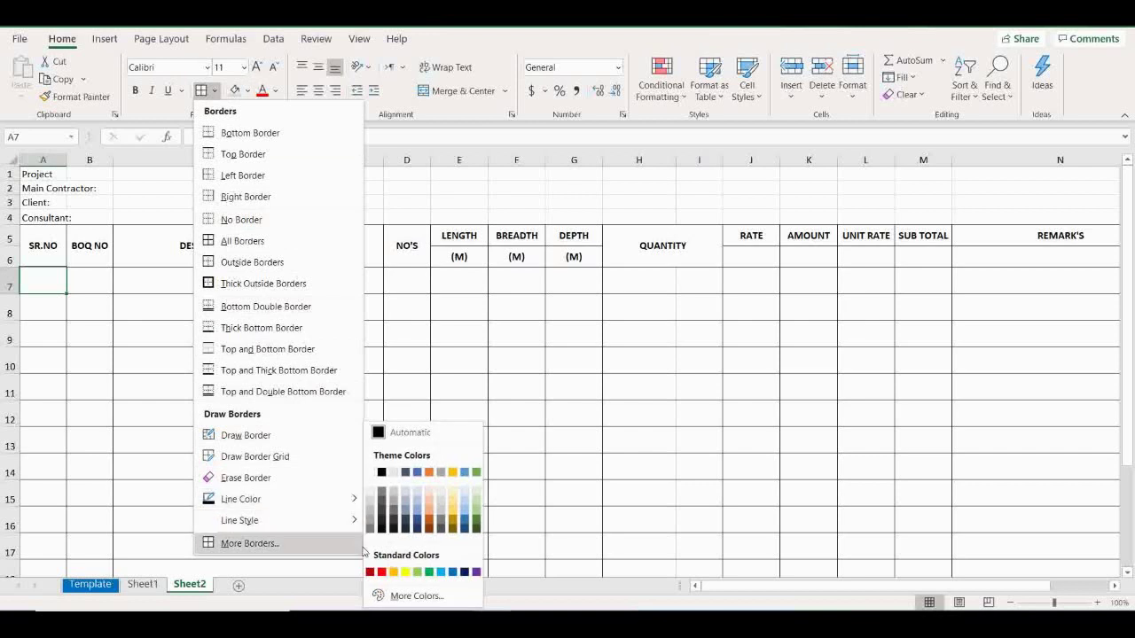
pyautogui.click(381, 572)
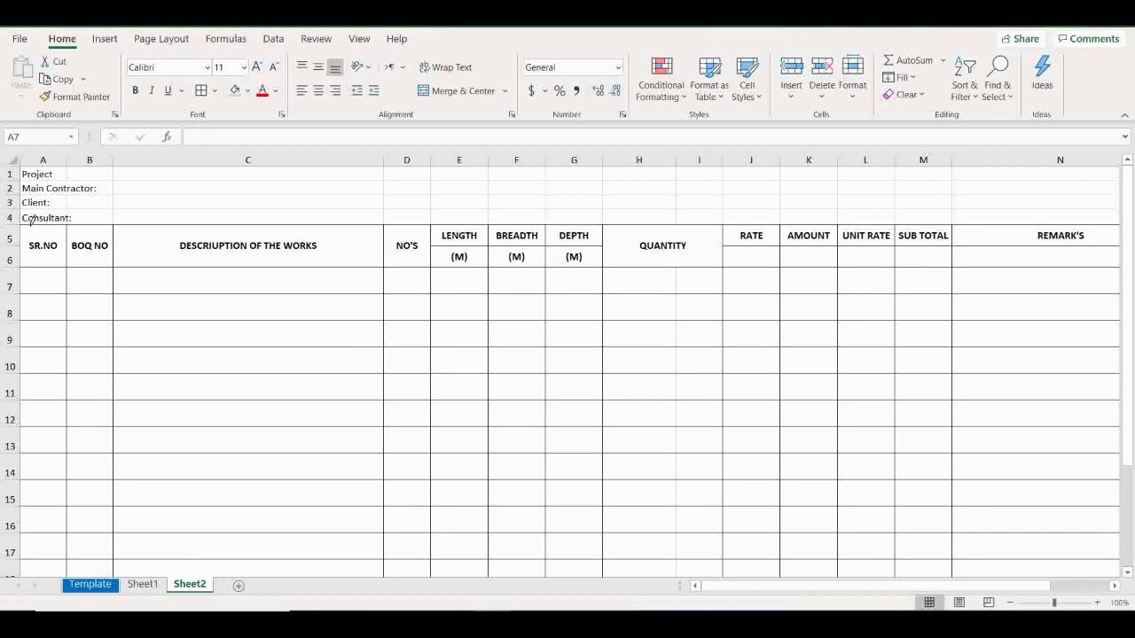
pyautogui.moveTo(30, 220); pyautogui.dragTo(232, 219)
pyautogui.moveTo(411, 220)
pyautogui.mouseDown()
pyautogui.moveTo(1032, 239)
pyautogui.moveTo(722, 225)
pyautogui.mouseUp()
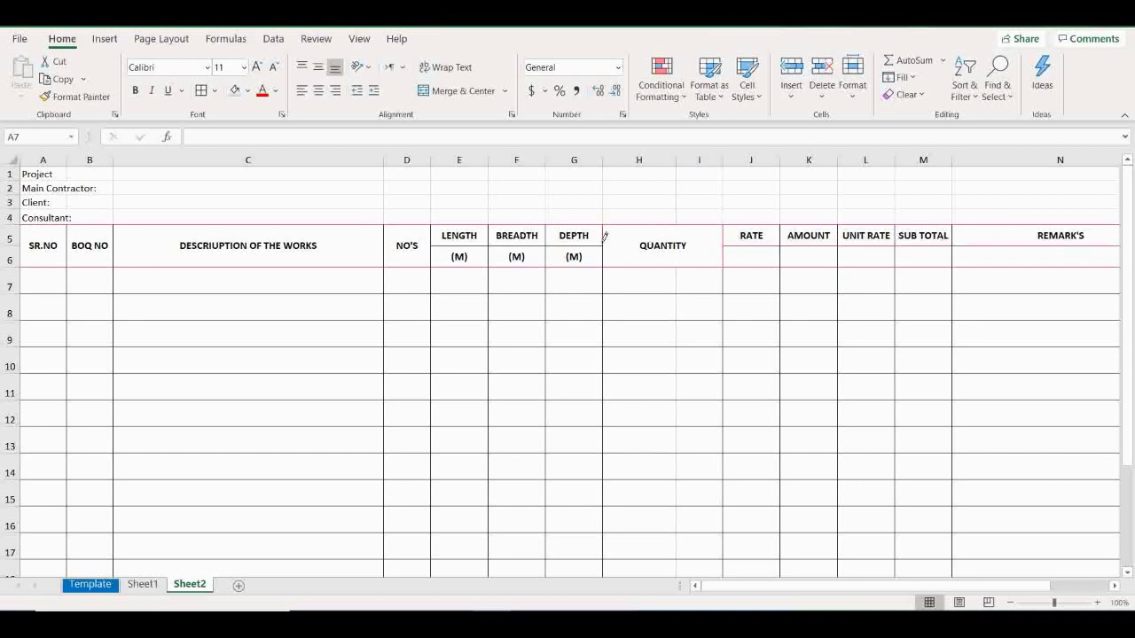
pyautogui.moveTo(599, 239); pyautogui.dragTo(441, 241)
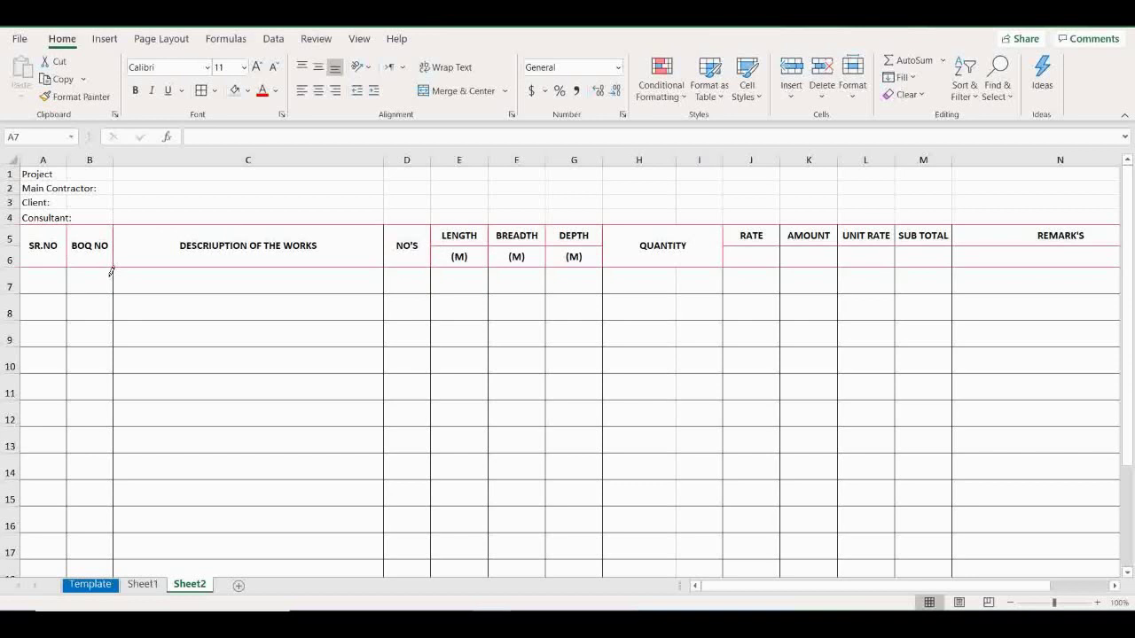
pyautogui.press('Escape')
# Enter the unit (RUPEES) in cell J6 under the RATE heading.
pyautogui.click(744, 256)
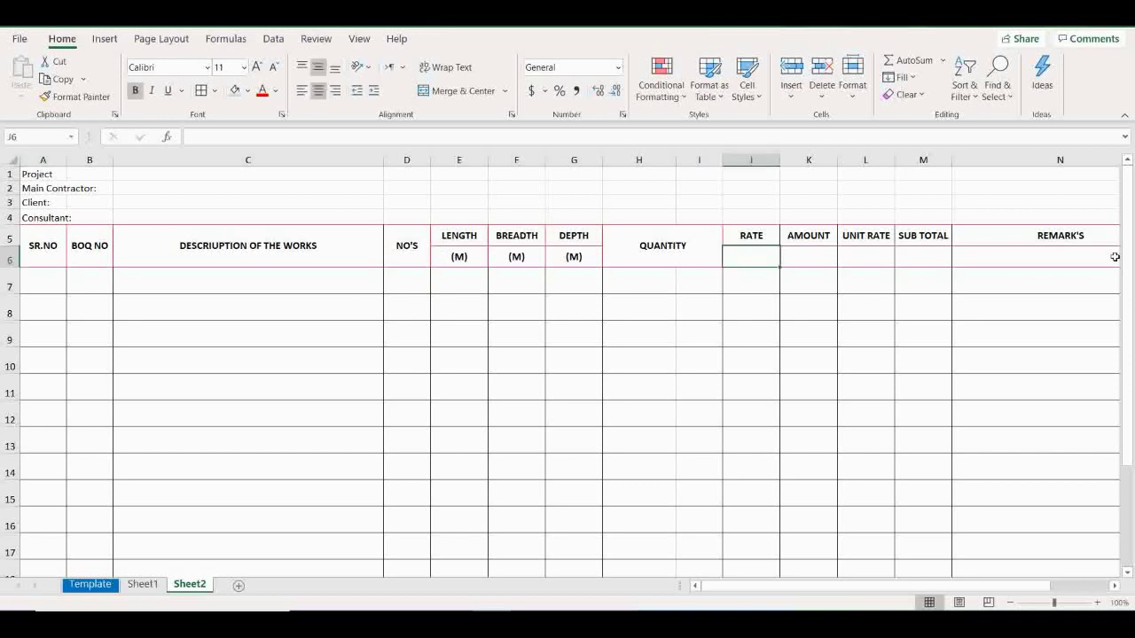
pyautogui.write('(')
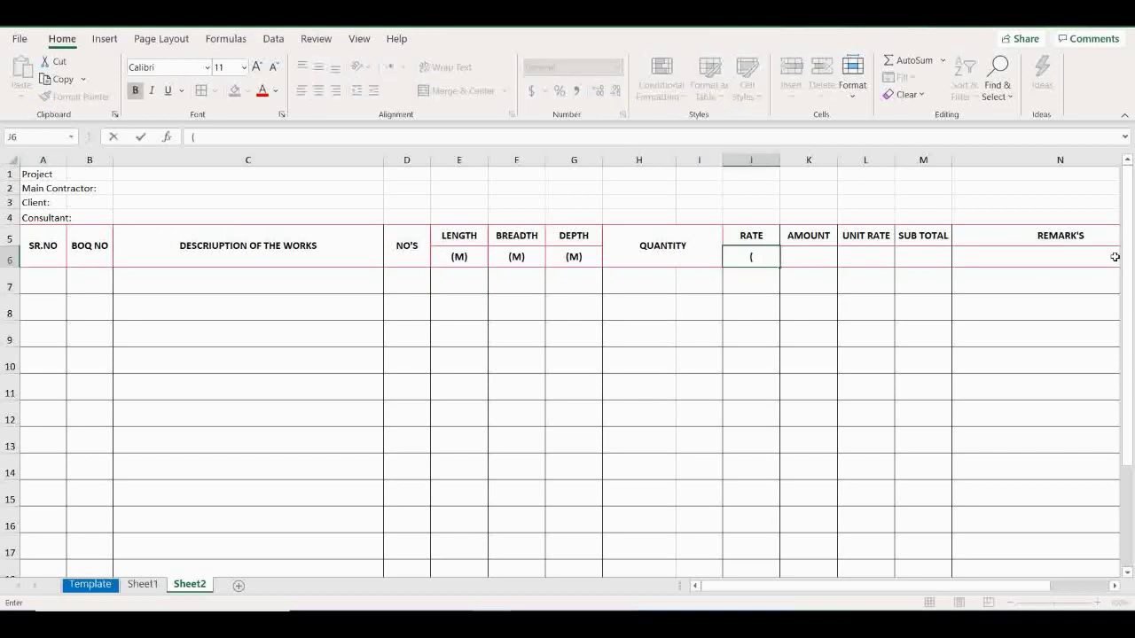
pyautogui.write('RUPEES)')
pyautogui.press('Return')
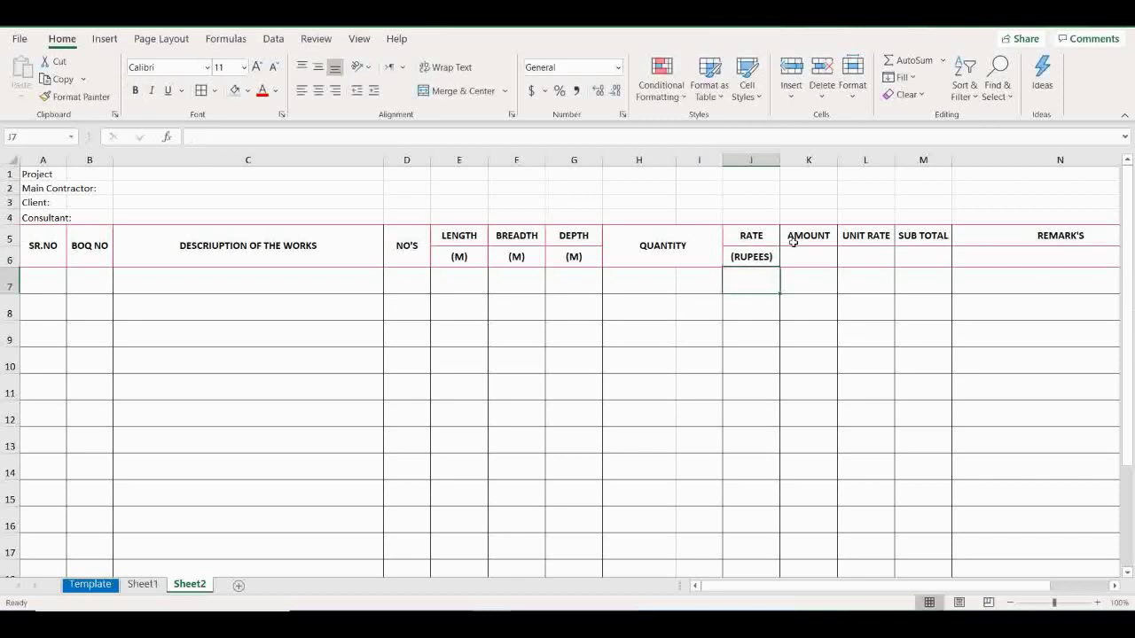
# Copy the (RUPEES) unit from J6 to K6, L6 and M6 under AMOUNT, UNIT RATE and SUB TOTAL.
pyautogui.click(764, 258)
pyautogui.hotkey('ctrl', 'c')
pyautogui.click(814, 259)
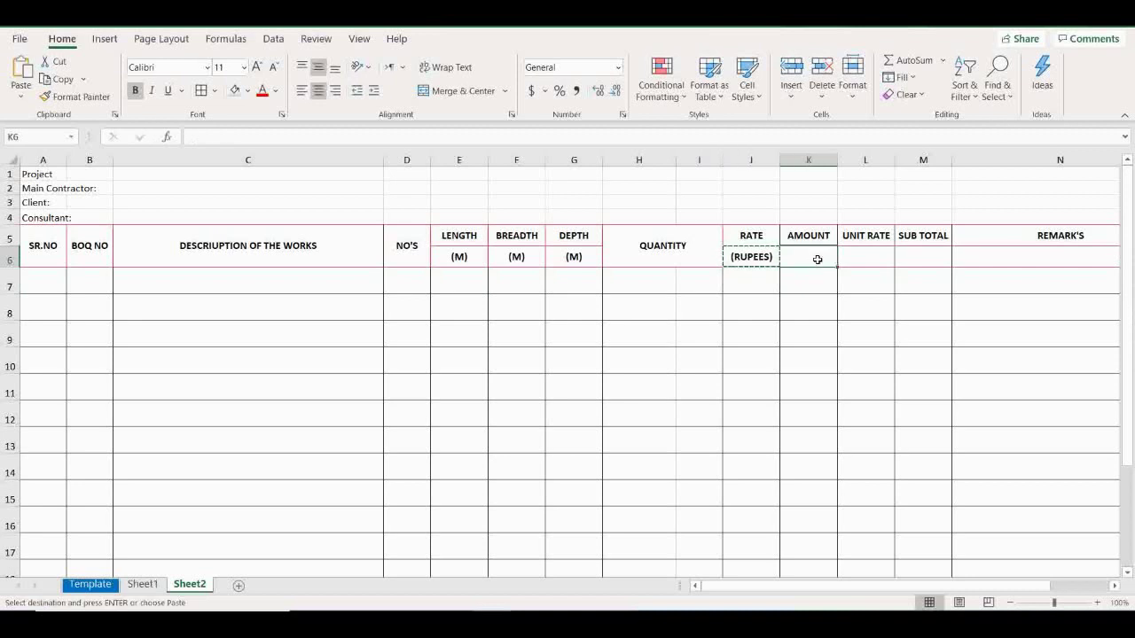
pyautogui.hotkey('ctrl', 'v')
pyautogui.click(850, 259)
pyautogui.hotkey('ctrl', 'v')
pyautogui.click(908, 253)
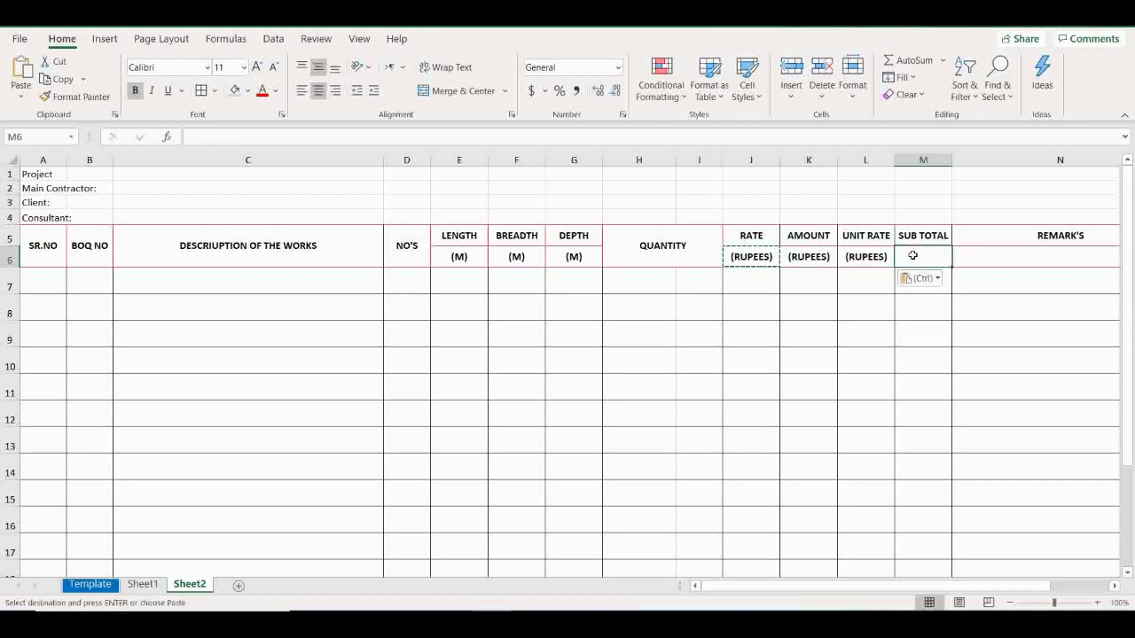
pyautogui.hotkey('ctrl', 'v')
pyautogui.press('Escape')
pyautogui.click(484, 356)
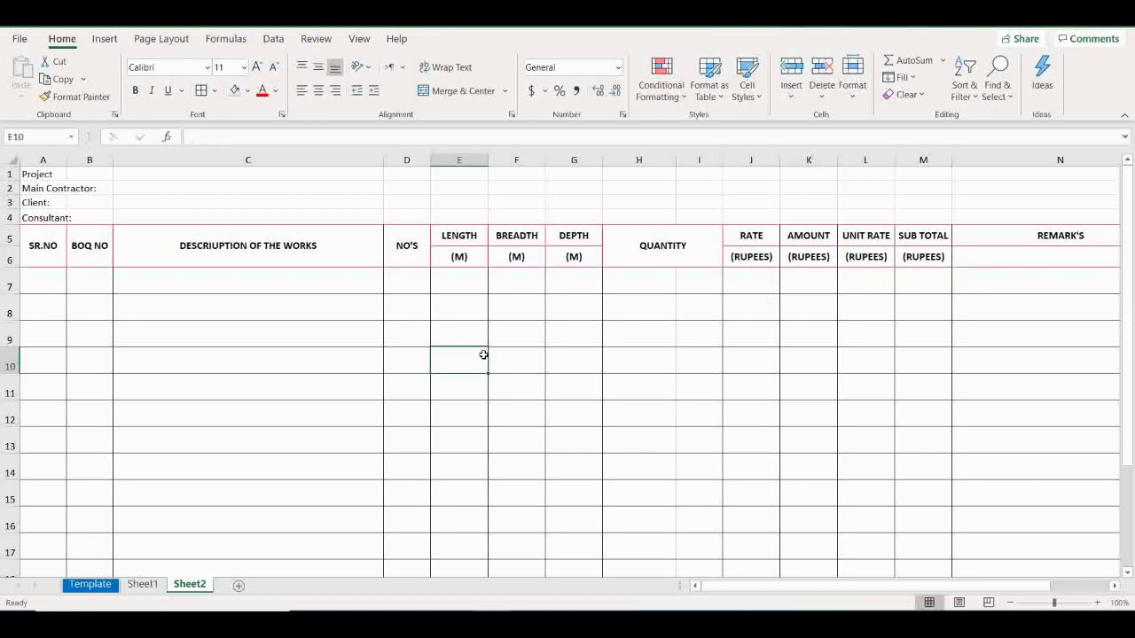